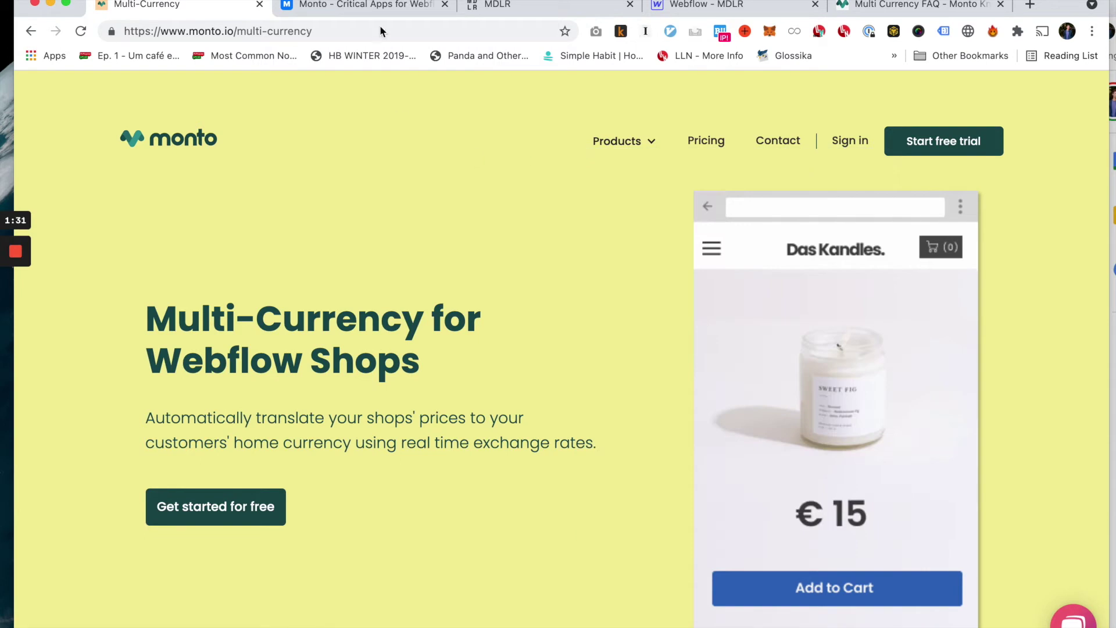
# Open the Multi Currency setup instructions in the Monto dashboard and select the whole Monto global script snippet.
pyautogui.click(366, 6)
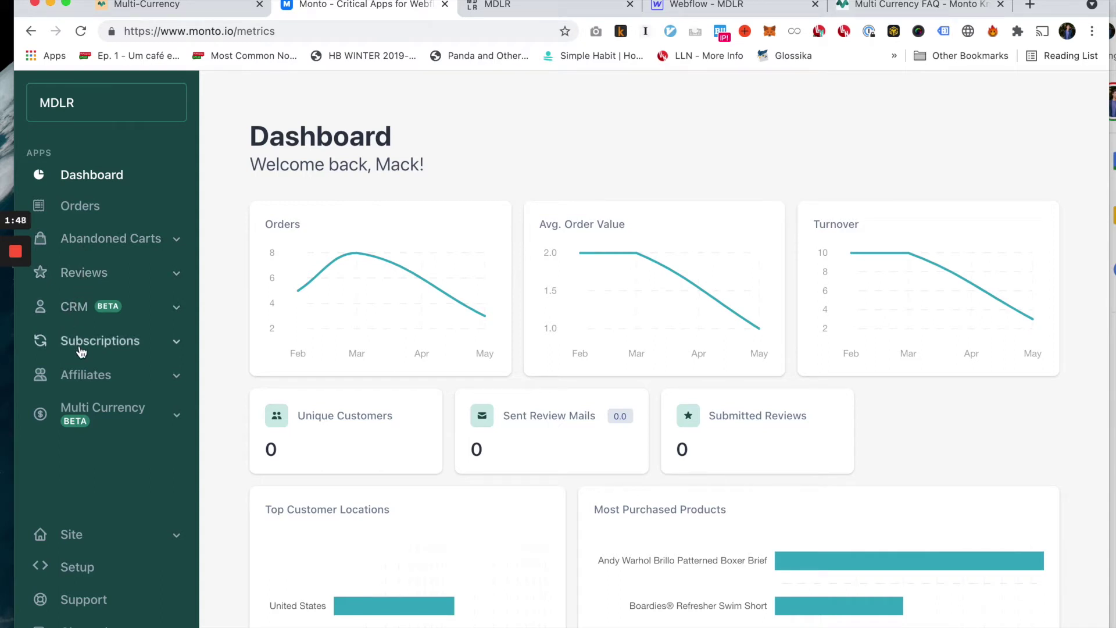
pyautogui.click(115, 423)
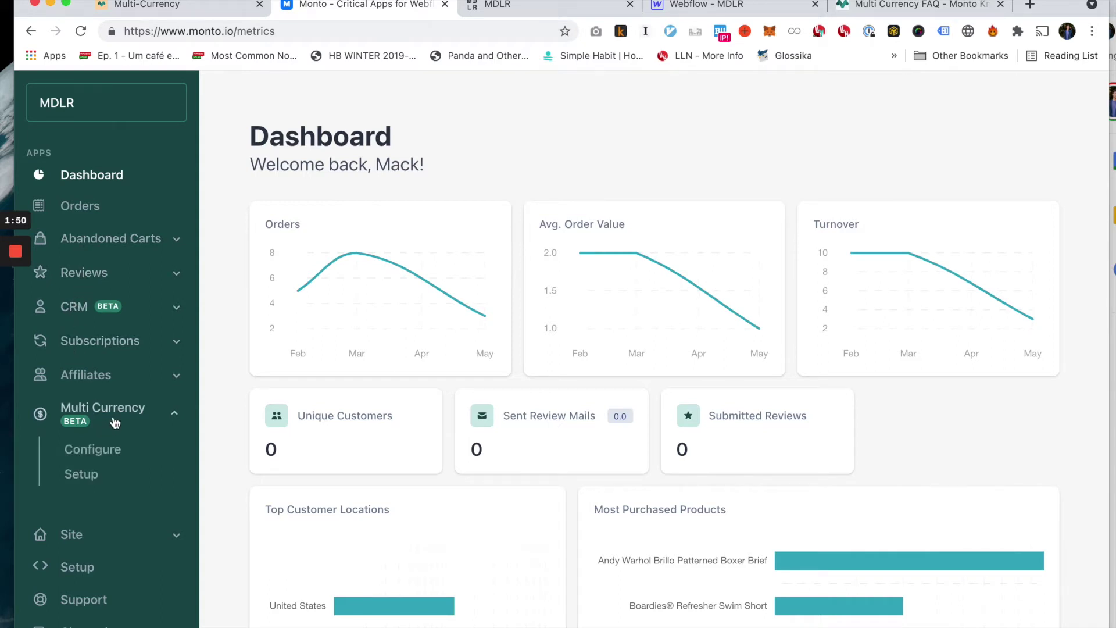
pyautogui.click(87, 481)
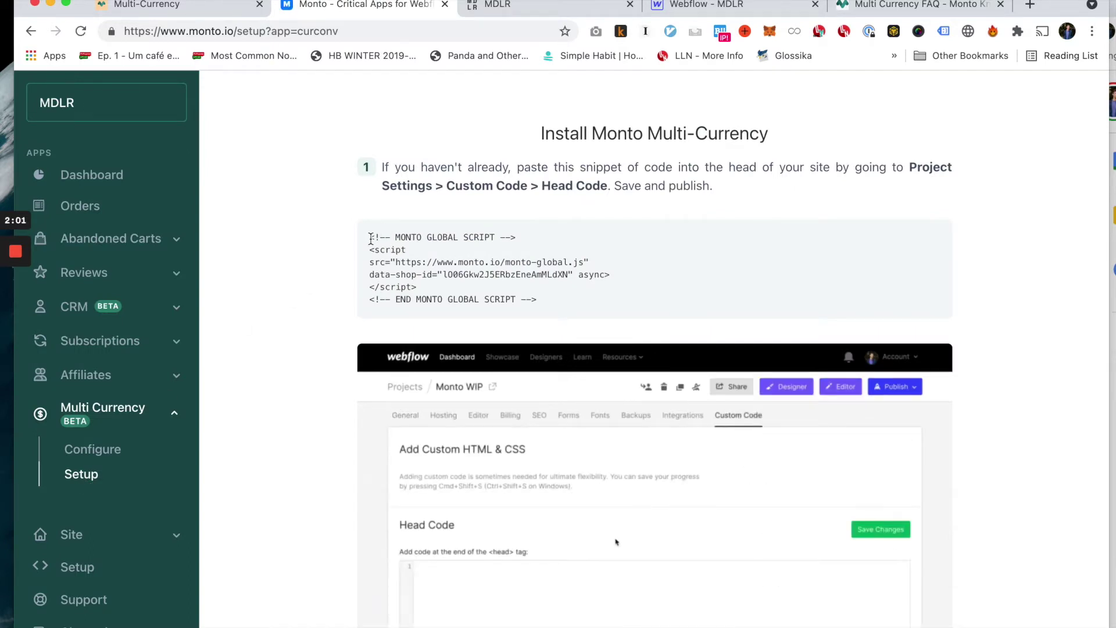
pyautogui.moveTo(370, 238); pyautogui.dragTo(611, 300)
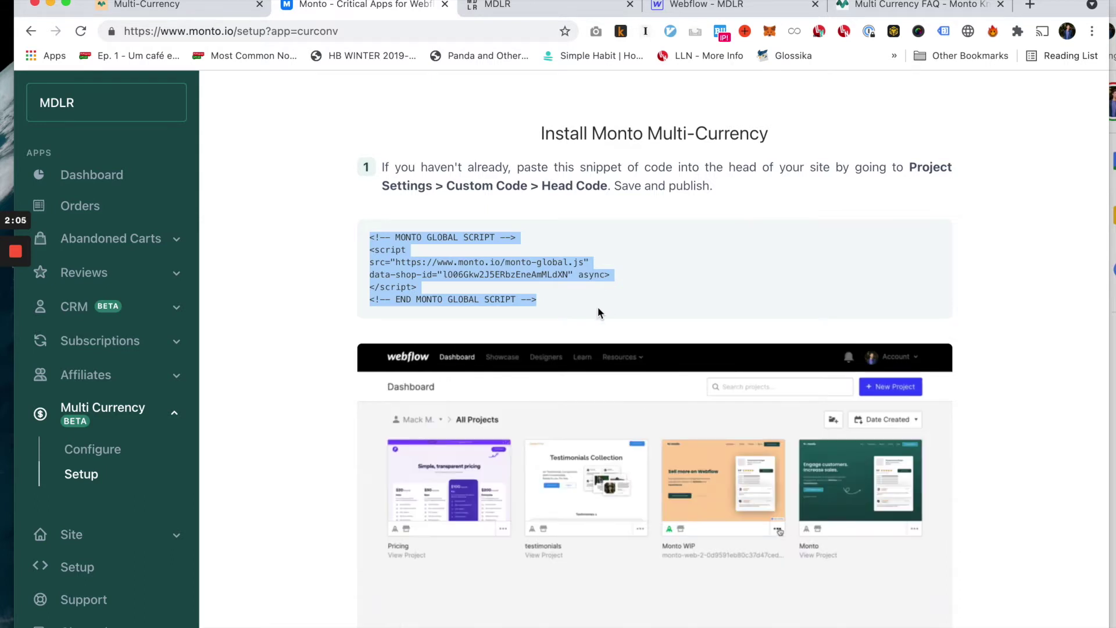
pyautogui.click(599, 307)
pyautogui.moveTo(553, 308); pyautogui.dragTo(364, 238)
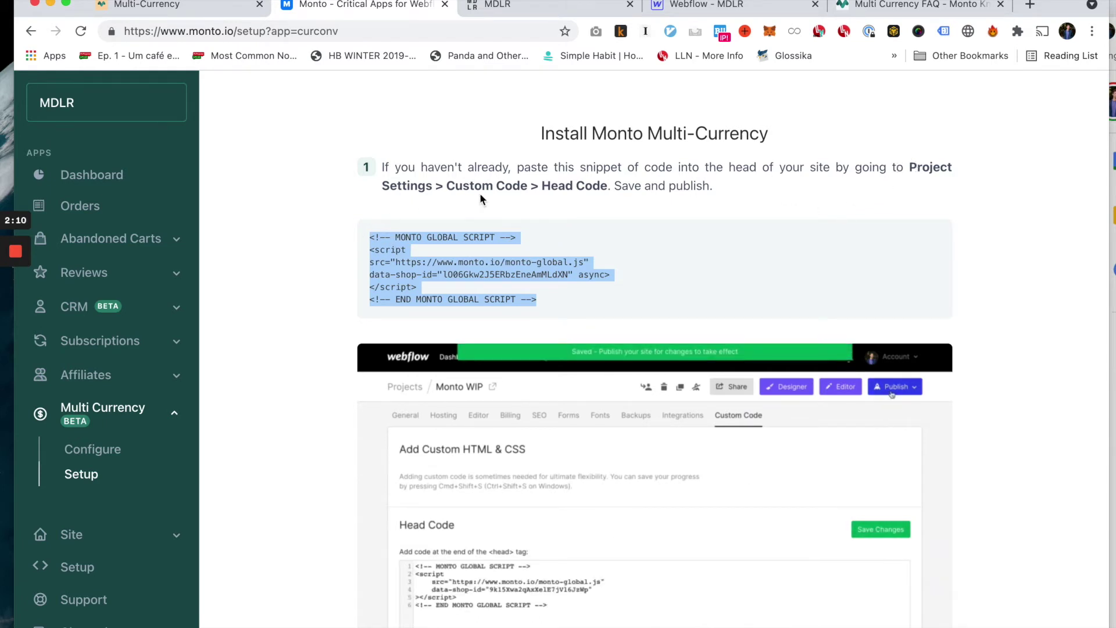
# Check where Project Settings is found in the MDLR site's Webflow designer, and bring up the live store page.
pyautogui.click(705, 13)
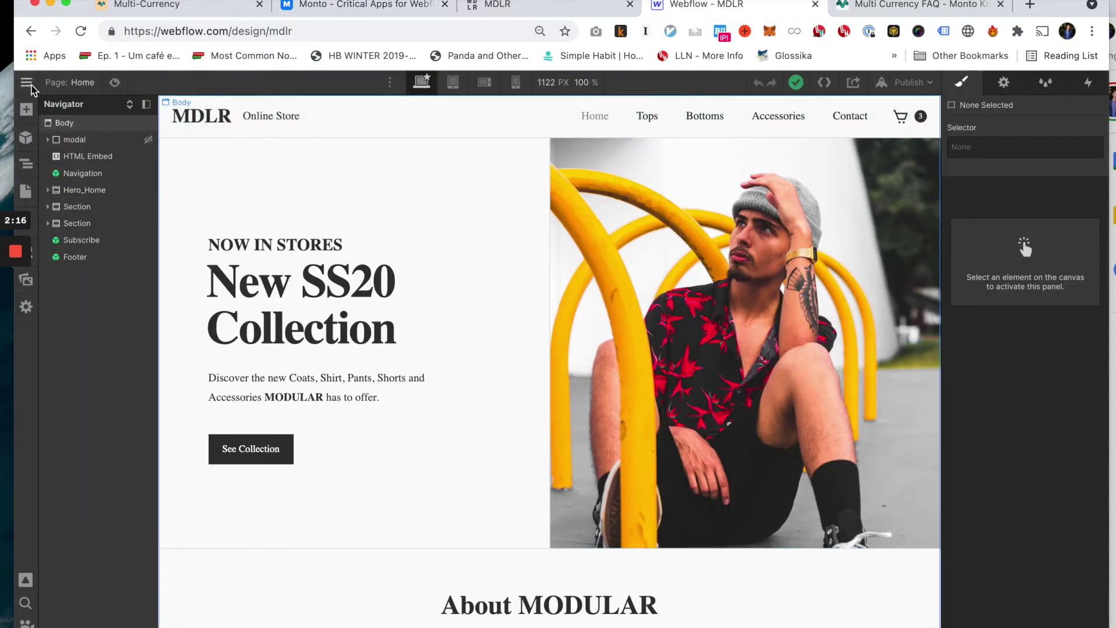
pyautogui.moveTo(31, 85)
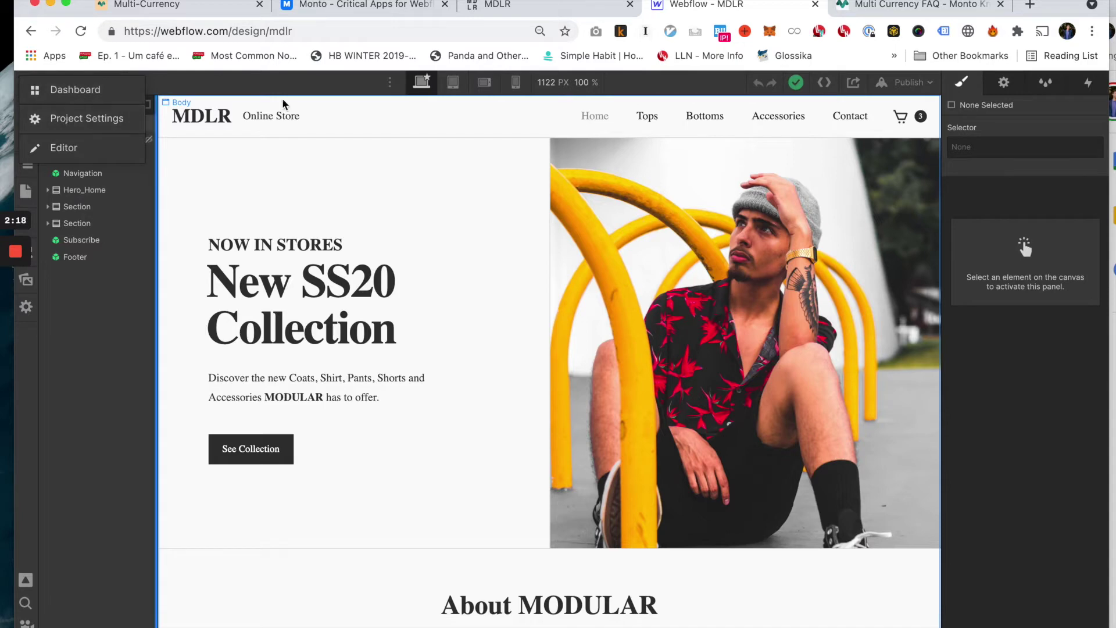
pyautogui.click(523, 12)
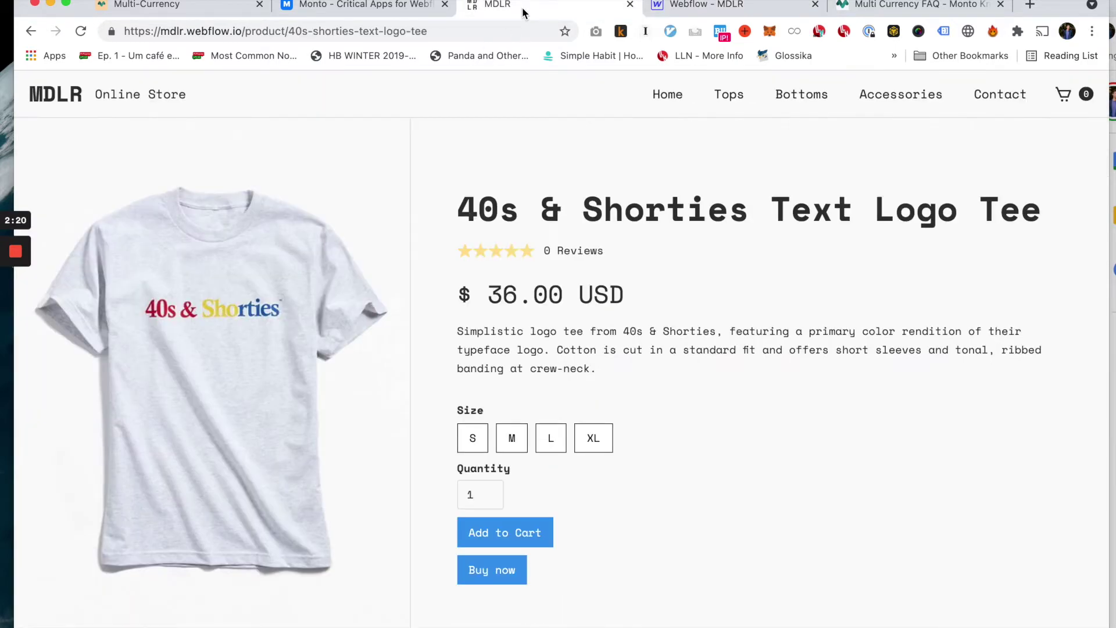
# Review step 2 of the Monto setup, highlighting the Customize Price Formatting path and the required Currency Symbol, Amount, Currency Code format.
pyautogui.click(382, 12)
pyautogui.scroll(-10, 327, 476)
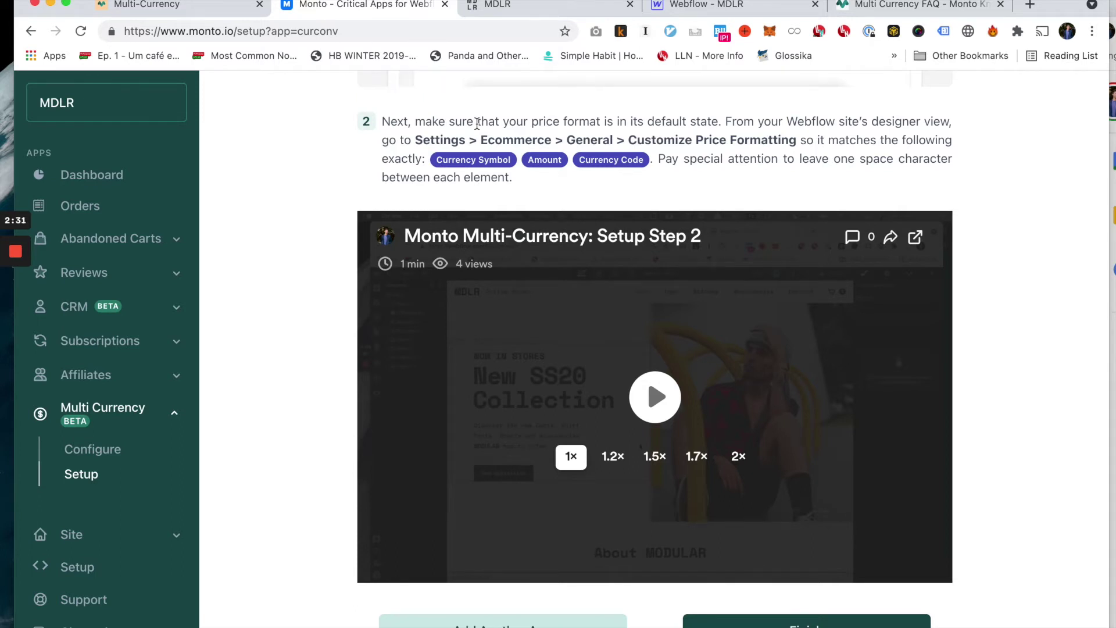
pyautogui.moveTo(415, 158); pyautogui.dragTo(680, 151)
pyautogui.click(681, 152)
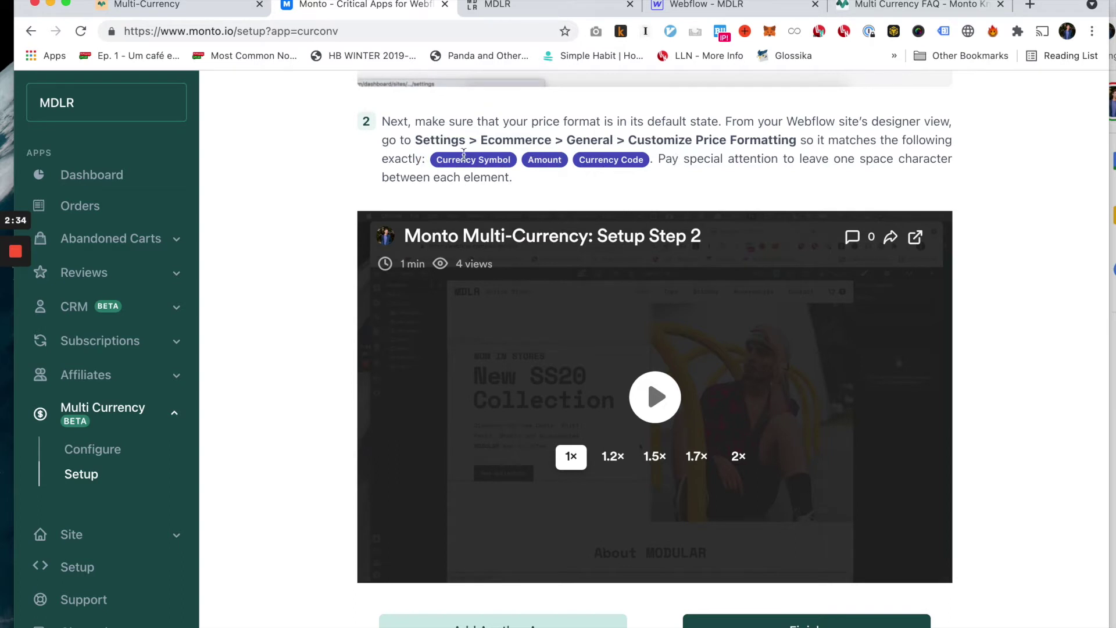
pyautogui.moveTo(415, 139); pyautogui.dragTo(535, 139)
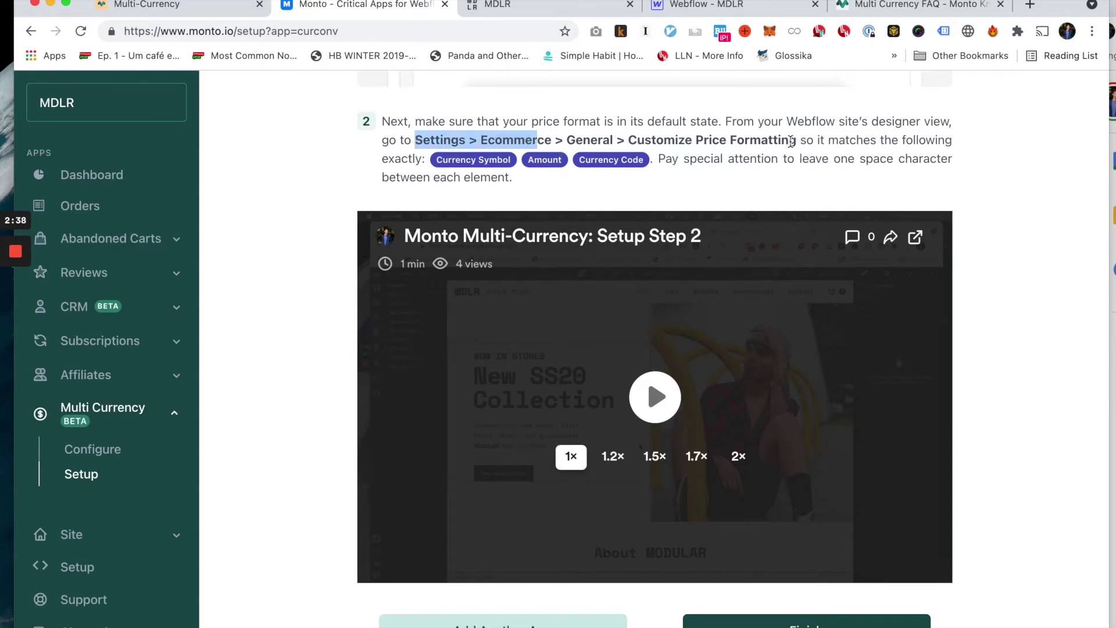
pyautogui.moveTo(796, 141); pyautogui.dragTo(418, 141)
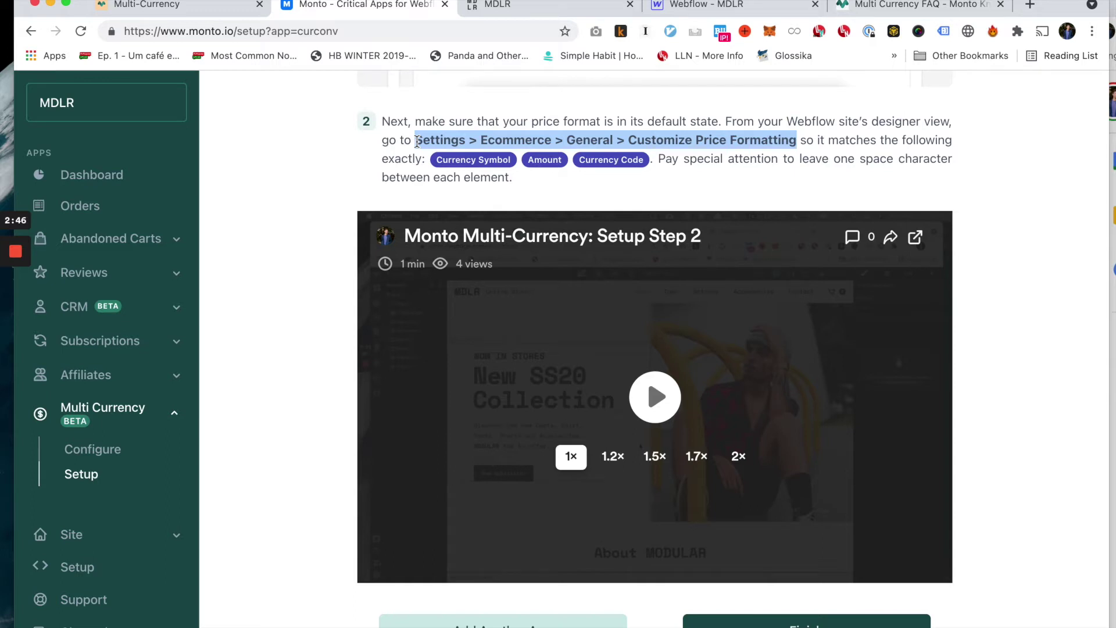
pyautogui.click(417, 142)
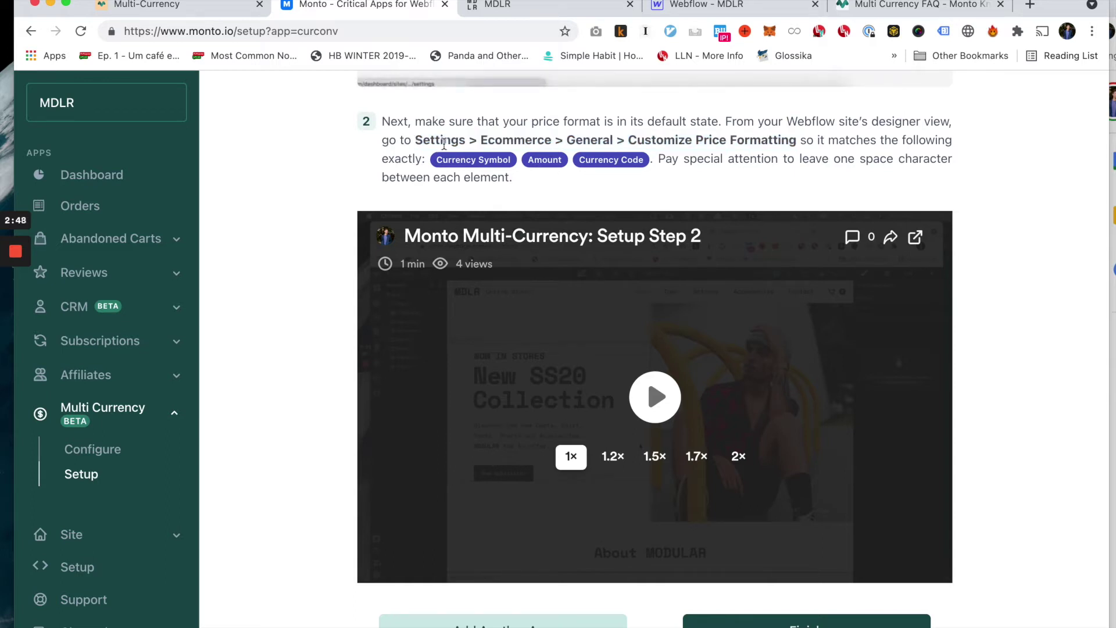
pyautogui.moveTo(423, 159); pyautogui.dragTo(660, 160)
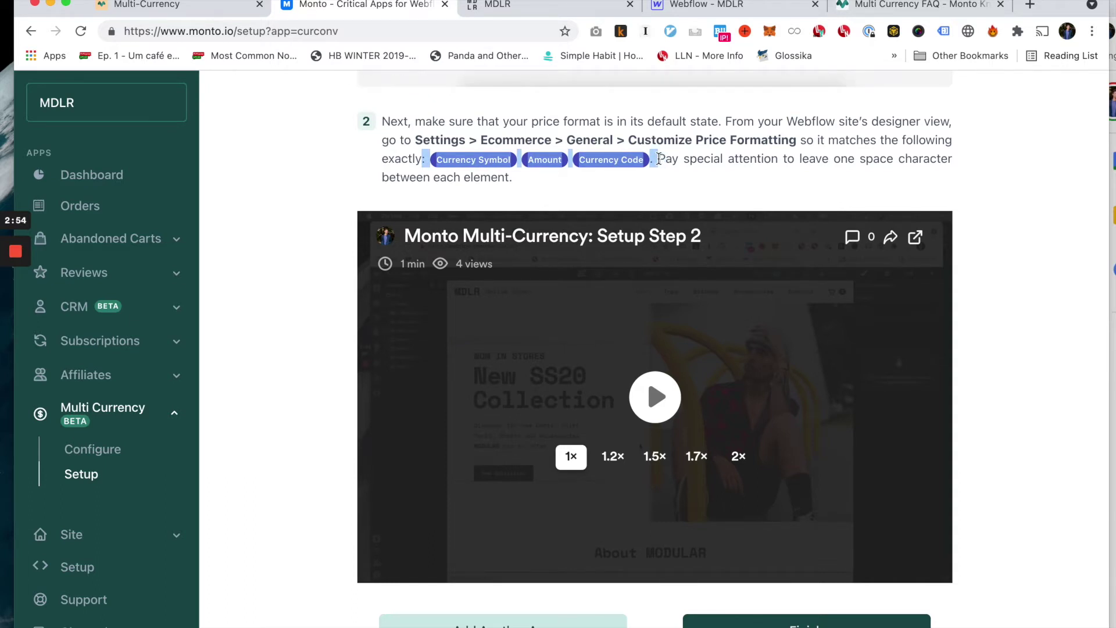
# Open the Multi Currency configuration and review the Enable Conversion and Round Prices options with their descriptions.
pyautogui.click(88, 457)
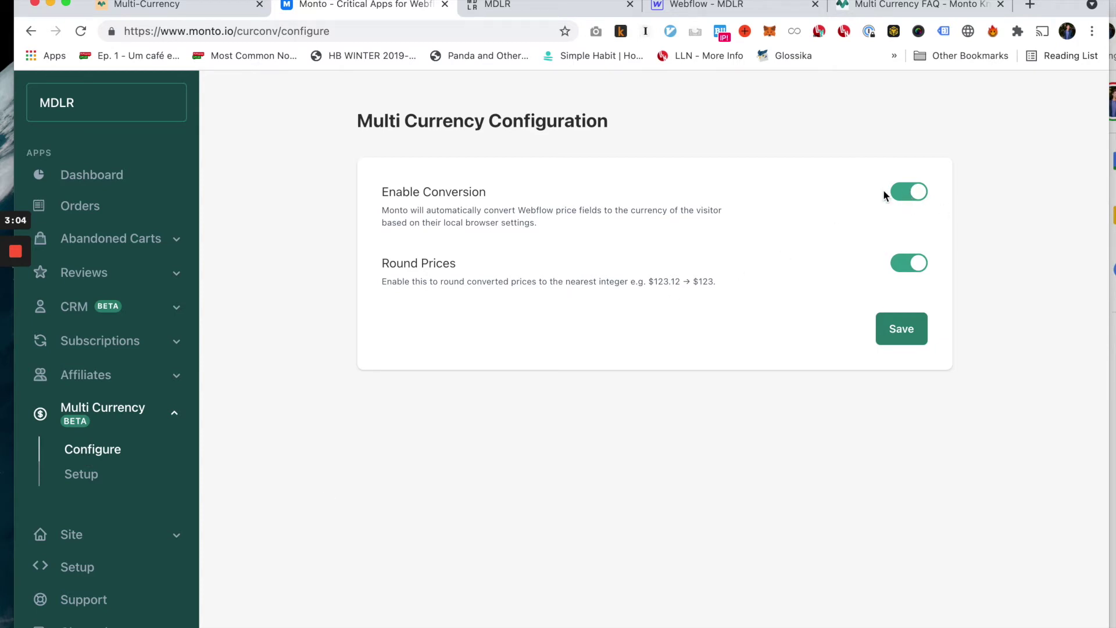
pyautogui.moveTo(382, 192); pyautogui.dragTo(487, 192)
pyautogui.click(485, 192)
pyautogui.moveTo(382, 265); pyautogui.dragTo(461, 283)
pyautogui.click(461, 283)
pyautogui.moveTo(680, 283); pyautogui.dragTo(655, 285)
pyautogui.moveTo(699, 283); pyautogui.dragTo(712, 283)
pyautogui.moveTo(711, 283); pyautogui.dragTo(714, 283)
pyautogui.click(640, 416)
# Inspect the name and displayed price of the 40s & Shorties Text Logo Tee on the live MDLR store.
pyautogui.click(533, 16)
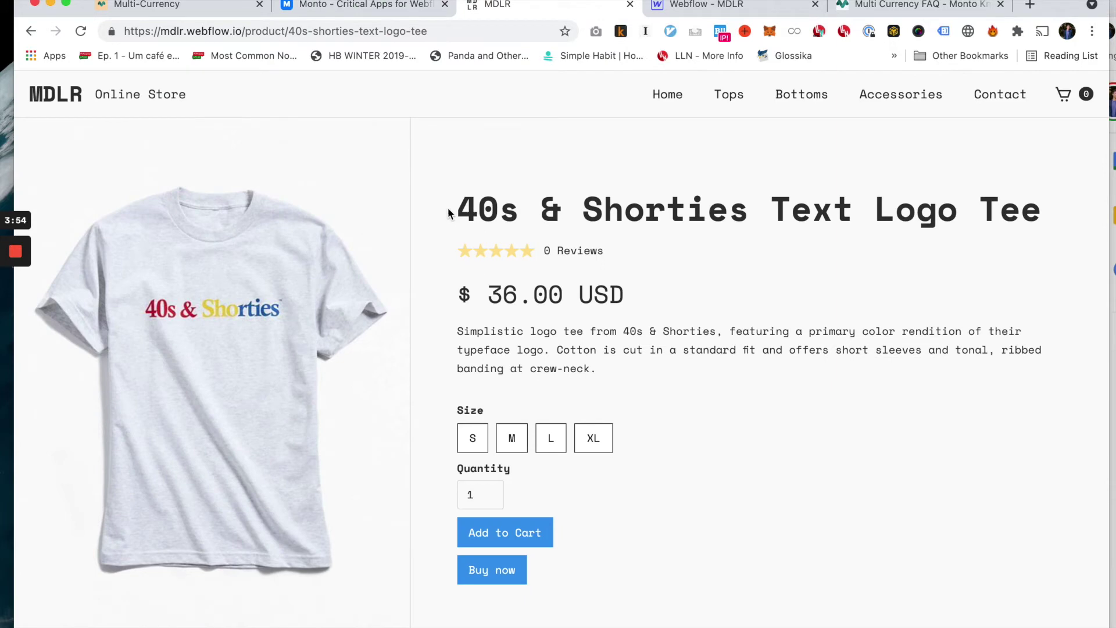
pyautogui.moveTo(460, 214); pyautogui.dragTo(540, 219)
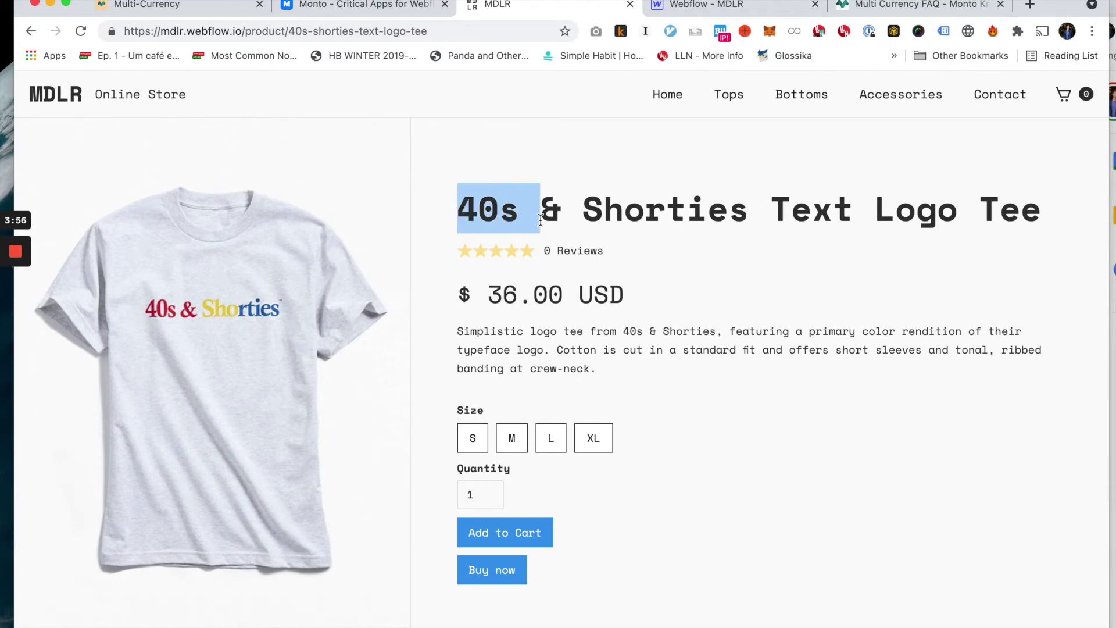
pyautogui.click(542, 220)
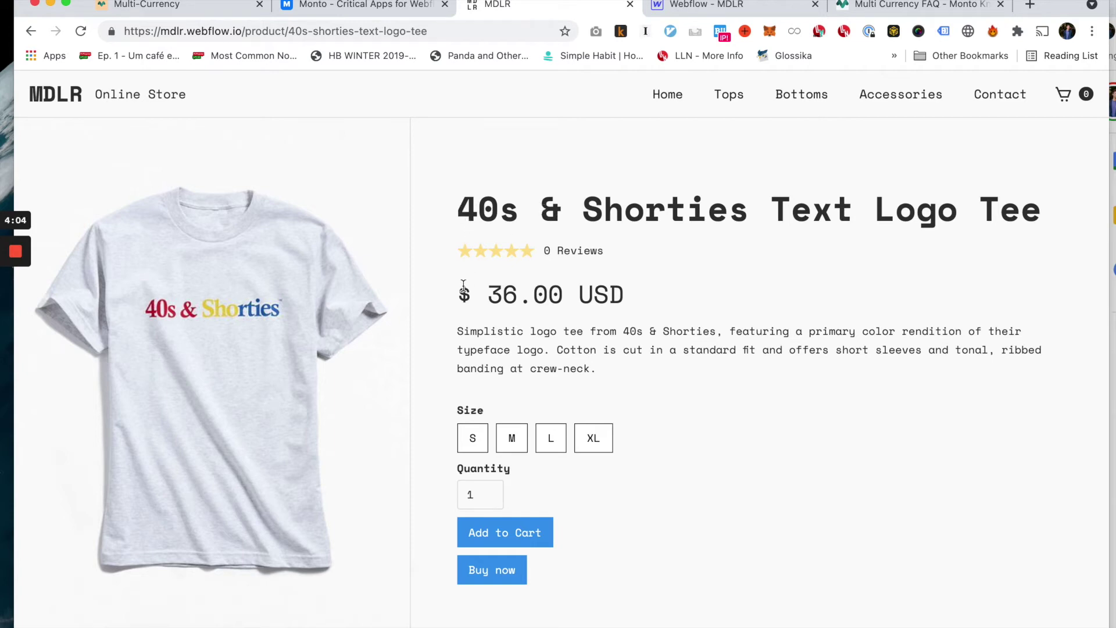
pyautogui.moveTo(463, 283); pyautogui.dragTo(698, 296)
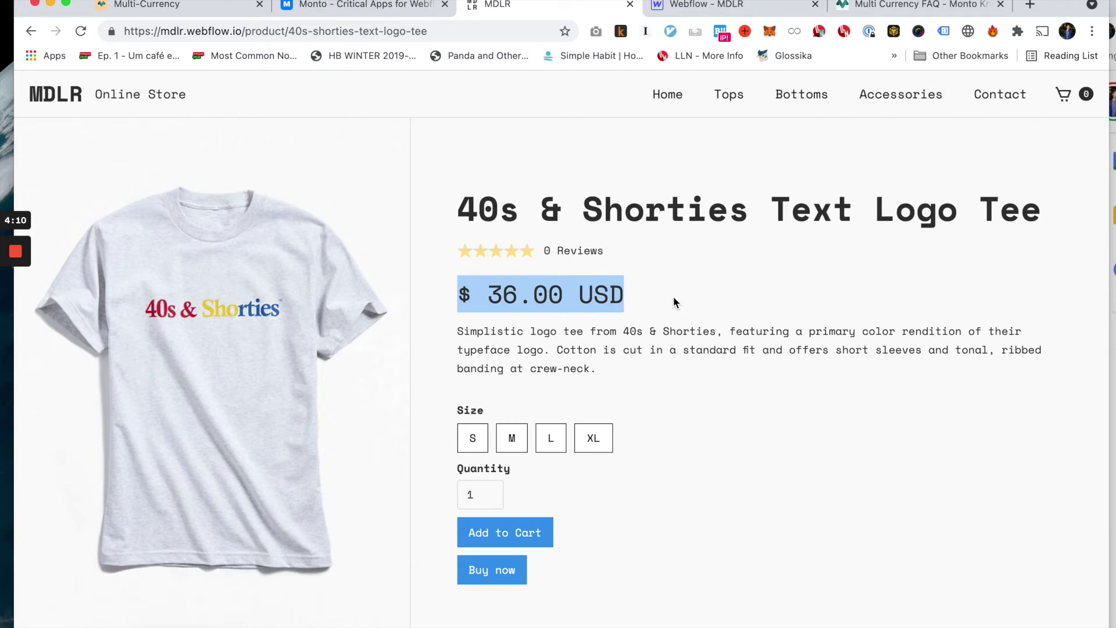
pyautogui.click(674, 299)
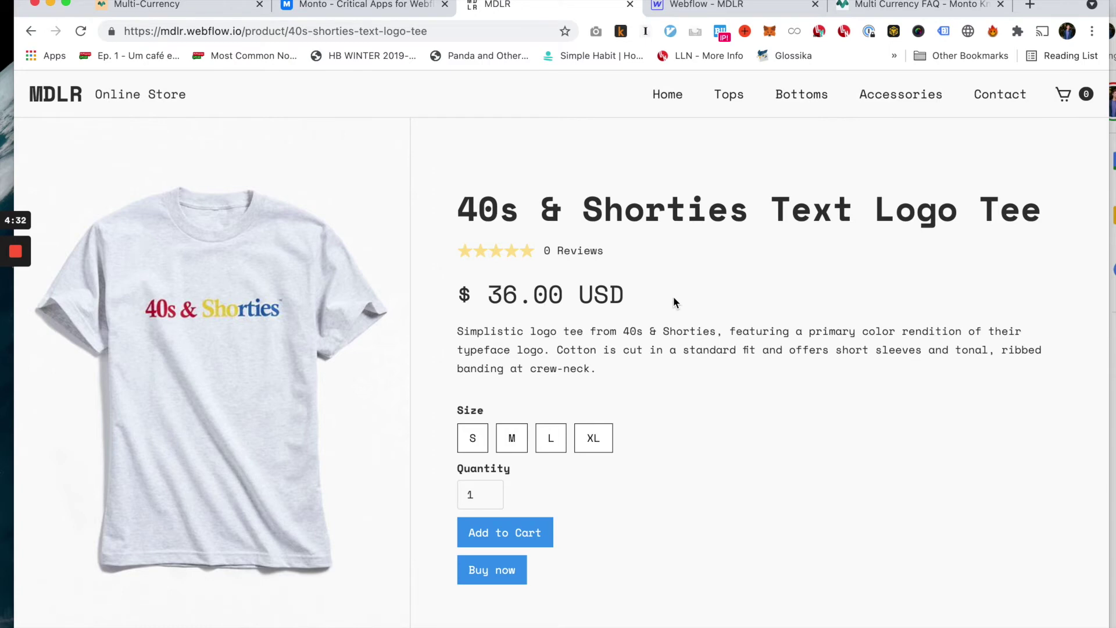
# Check the current connection country in the VPN app, returning to the store's product page.
pyautogui.press('super+Tab')
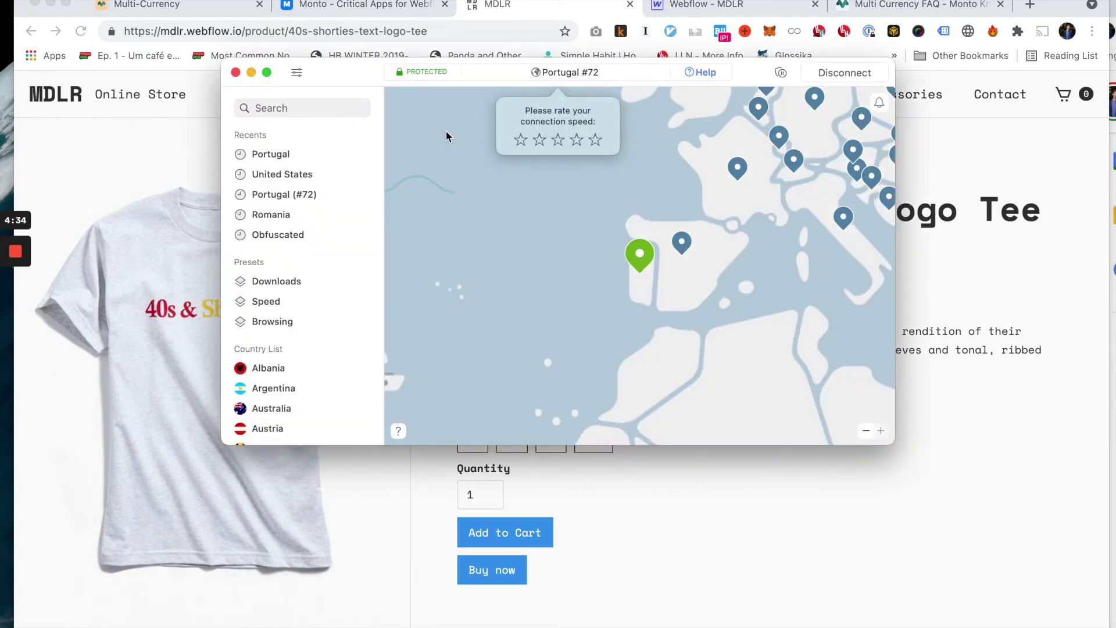
pyautogui.click(176, 360)
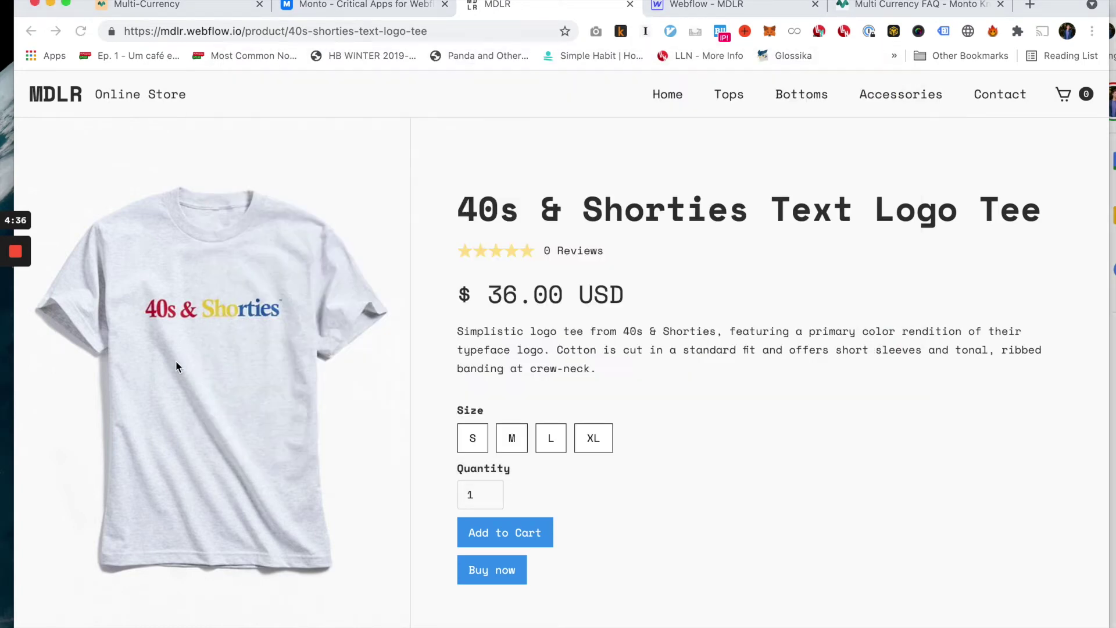
pyautogui.press('super+Tab')
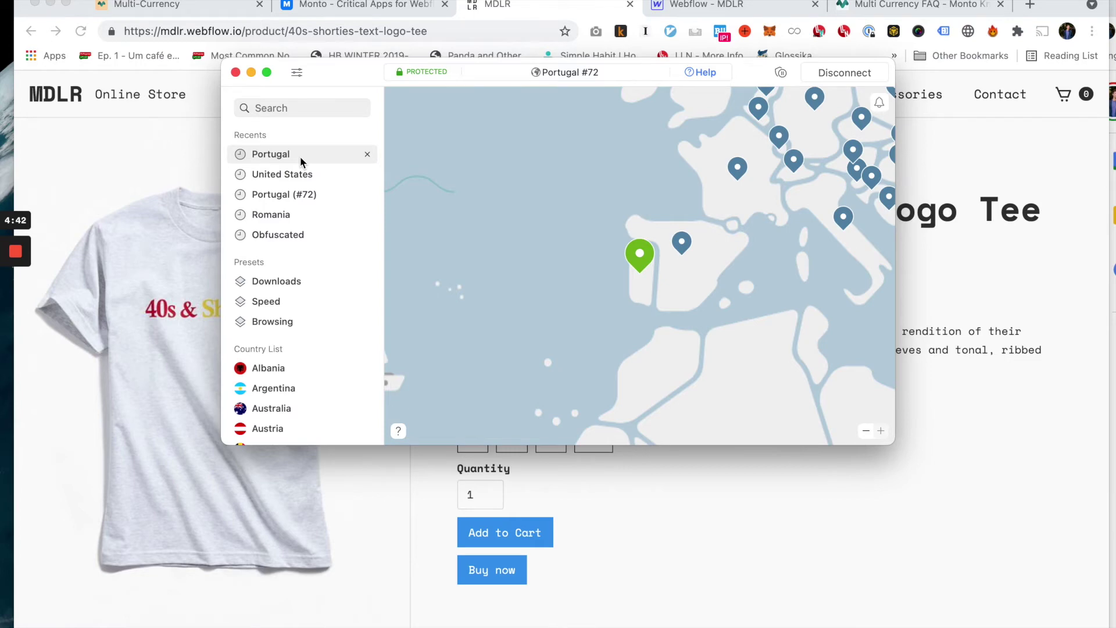
pyautogui.click(144, 234)
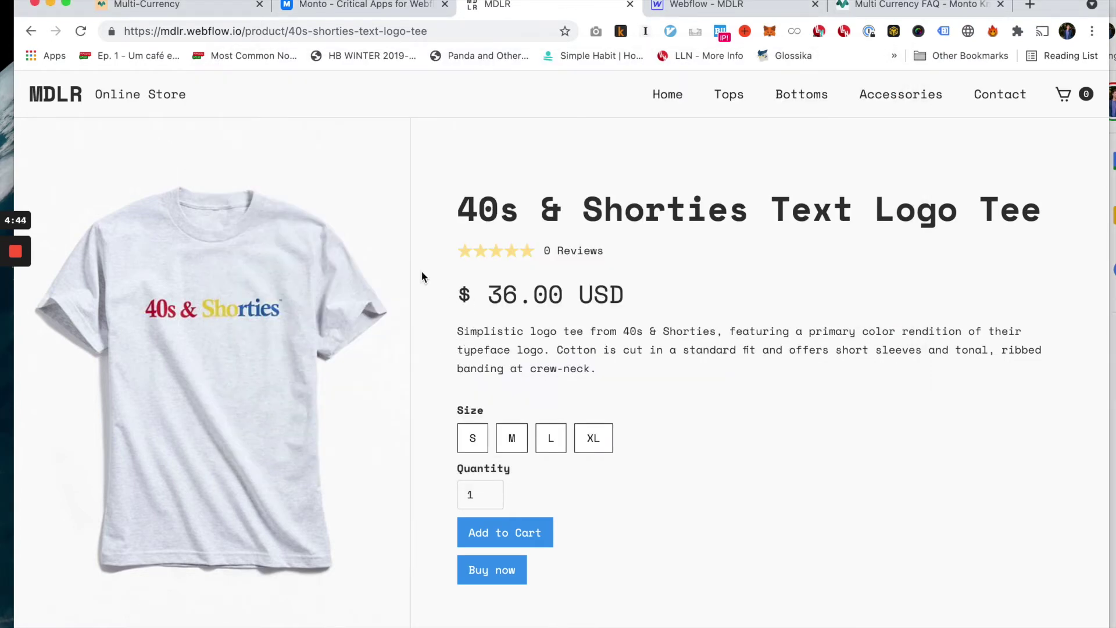
# Remove all cookies in use on the tee's product page and reload the page.
pyautogui.press('super+alt+i')
pyautogui.click(1103, 472)
pyautogui.click(112, 31)
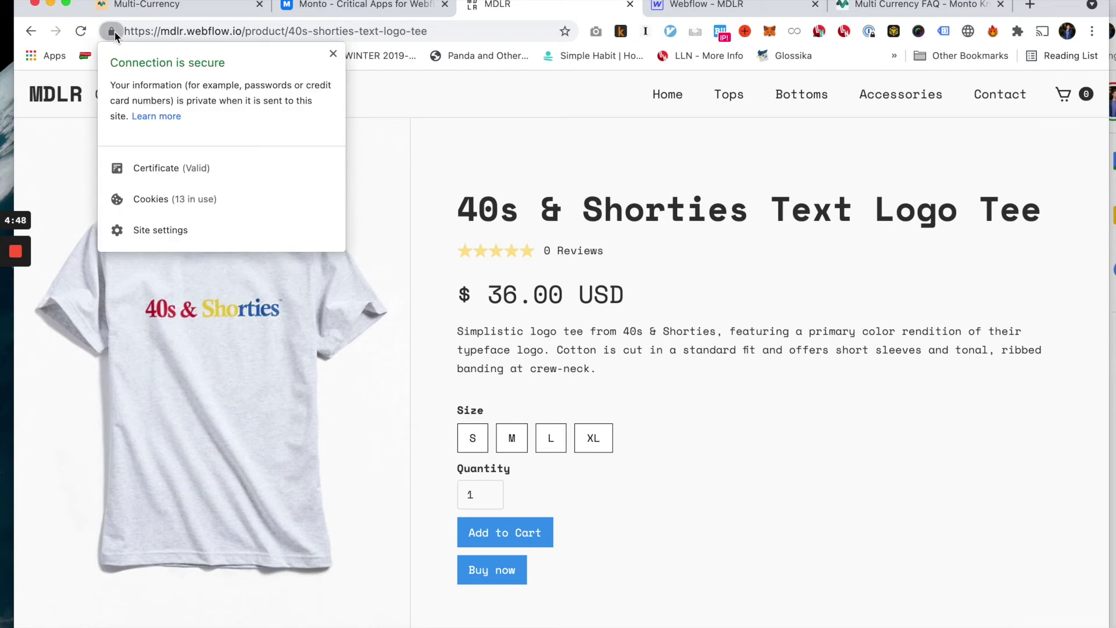
pyautogui.click(175, 201)
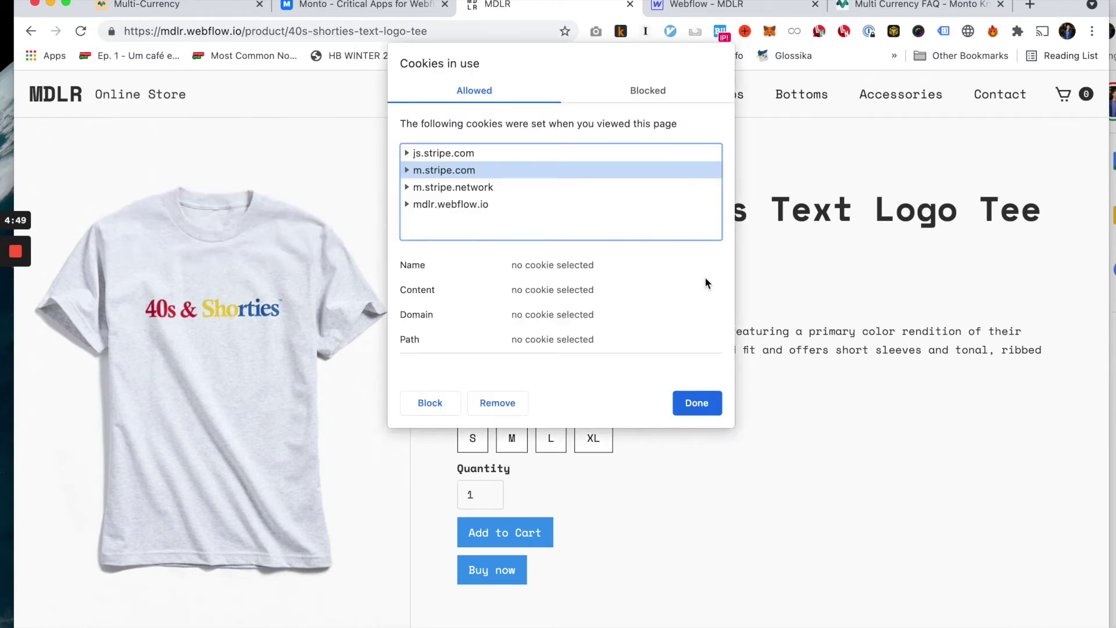
pyautogui.click(507, 403)
pyautogui.click(507, 402)
pyautogui.click(507, 402)
pyautogui.click(507, 402)
pyautogui.click(697, 403)
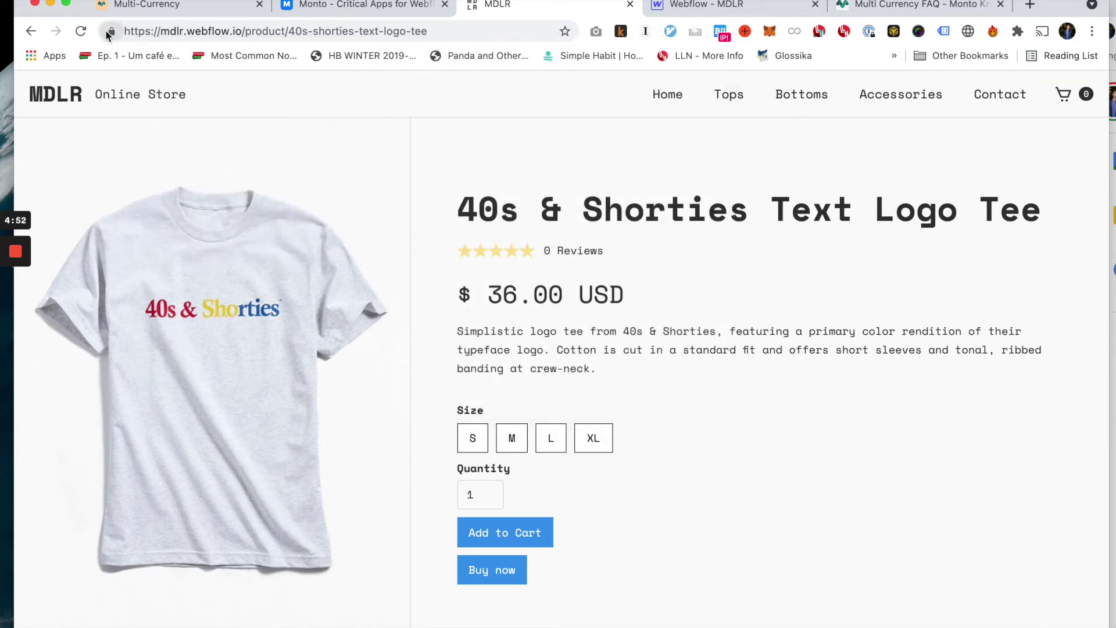
pyautogui.click(81, 32)
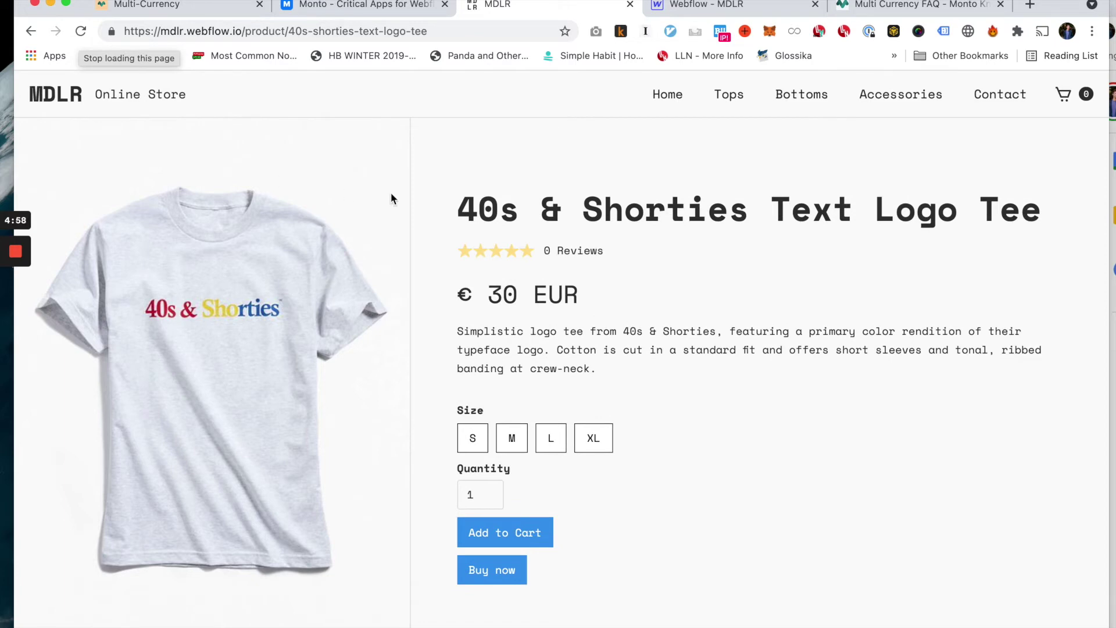
# Examine the converted price shown for the 40s & Shorties Text Logo Tee.
pyautogui.moveTo(579, 294); pyautogui.dragTo(454, 293)
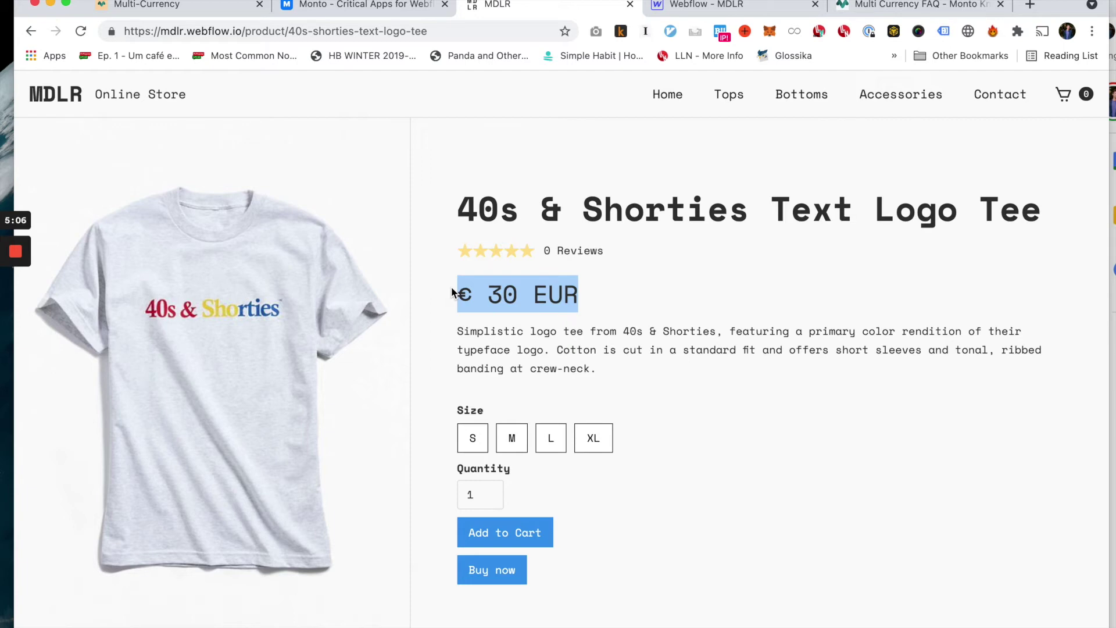
pyautogui.click(454, 292)
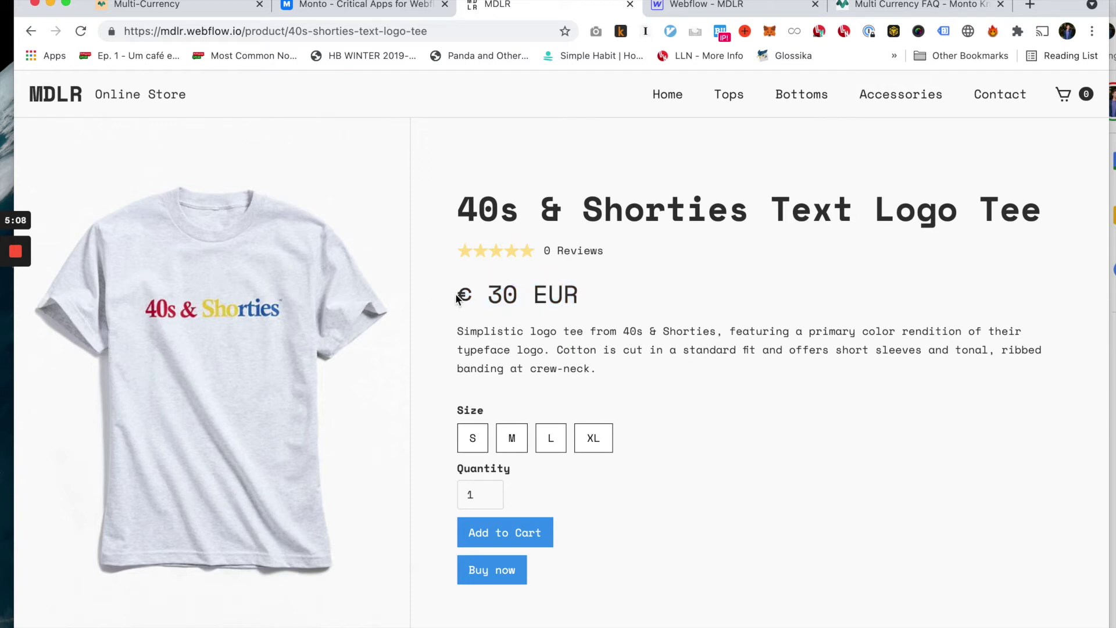
pyautogui.moveTo(458, 296); pyautogui.dragTo(586, 296)
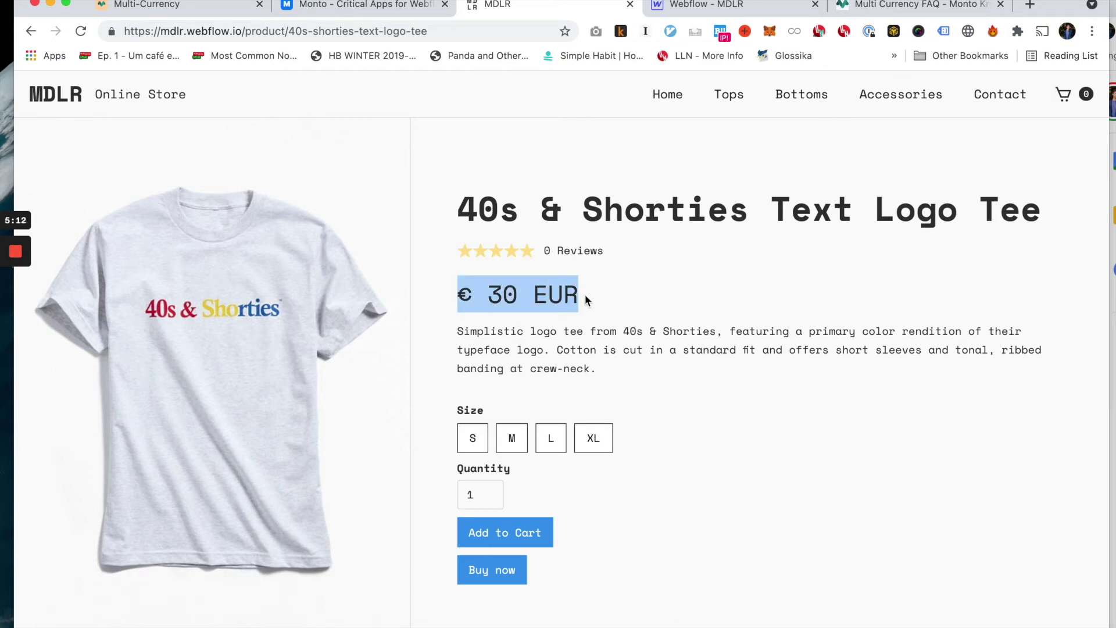
pyautogui.click(585, 300)
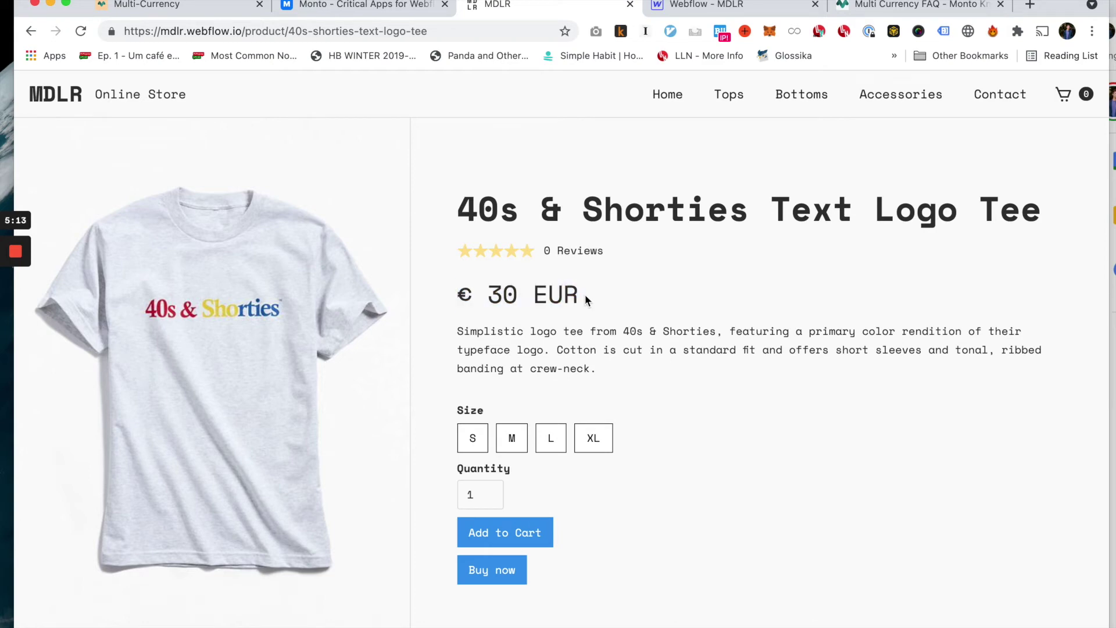
# Clear the product page's cookies again through the site information's cookie list.
pyautogui.click(113, 34)
pyautogui.click(153, 195)
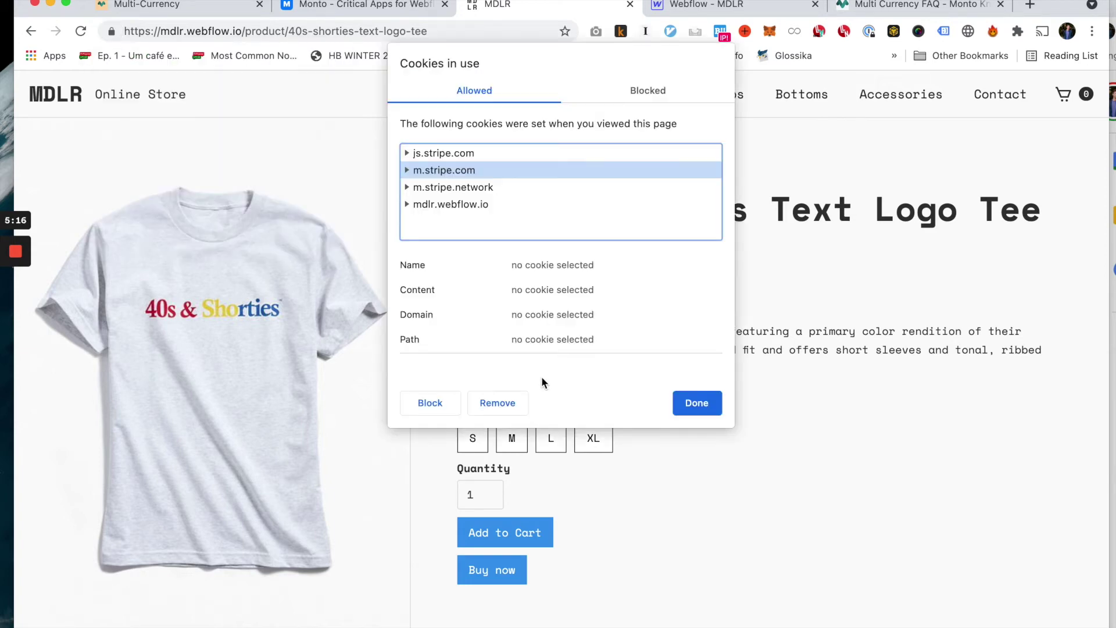
pyautogui.click(498, 402)
pyautogui.click(498, 402)
pyautogui.click(689, 406)
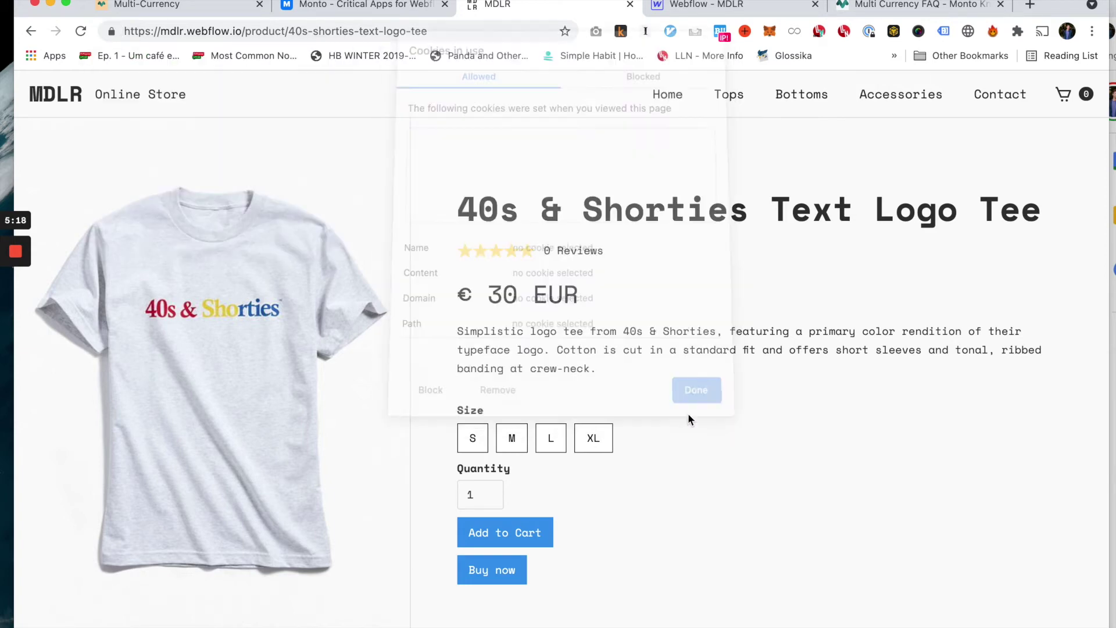
# Switch to the VPN app, connect to Romania, and return to the tee's product page.
pyautogui.press('super+Tab')
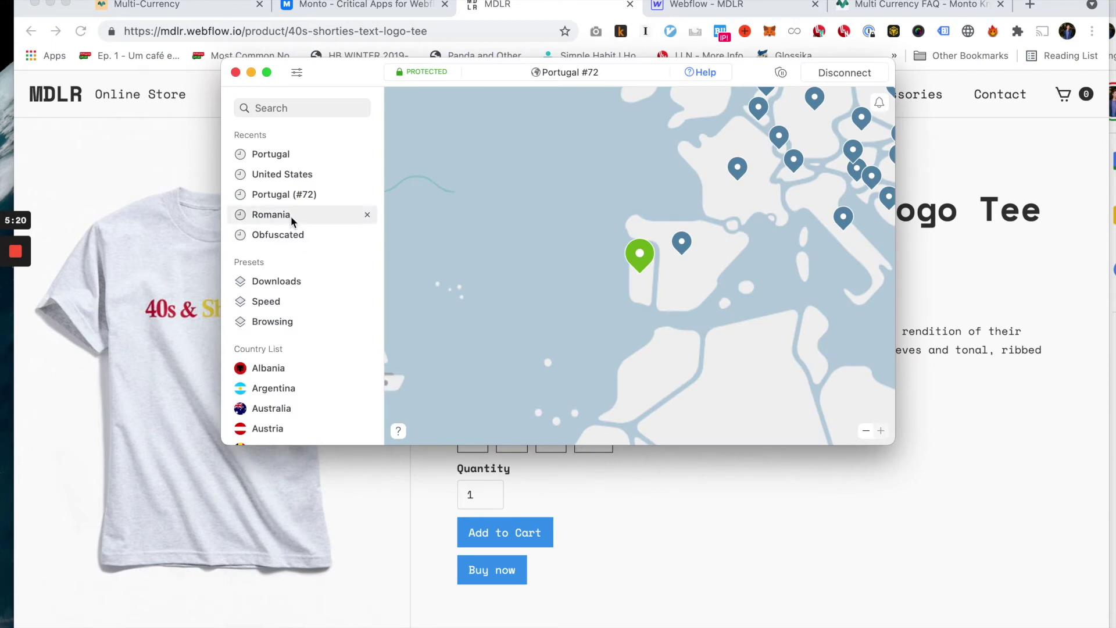
pyautogui.click(291, 214)
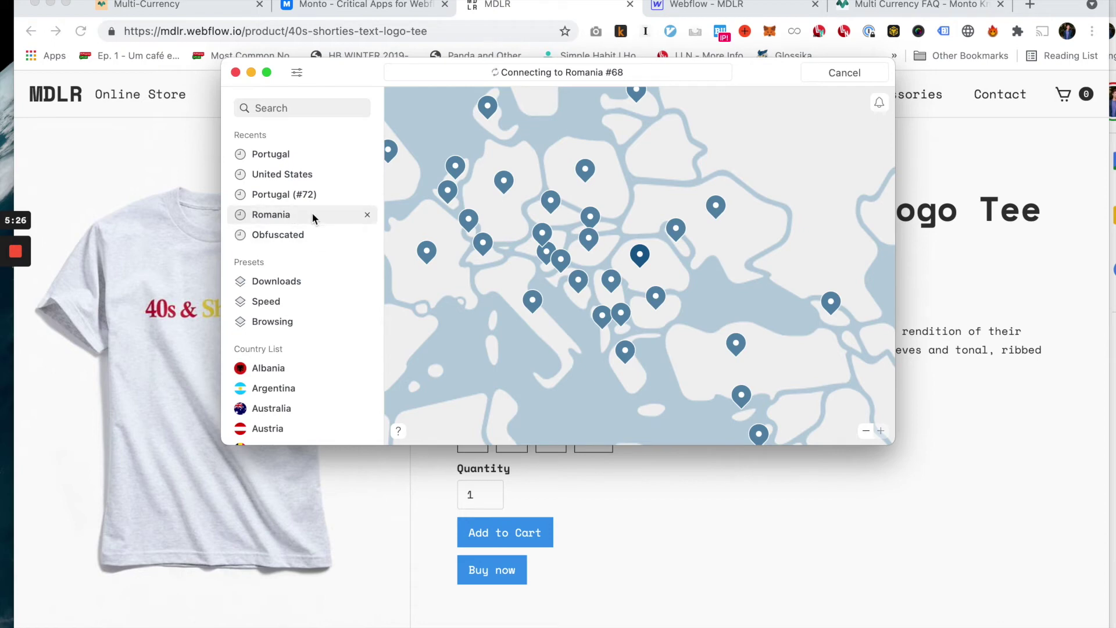
pyautogui.click(693, 555)
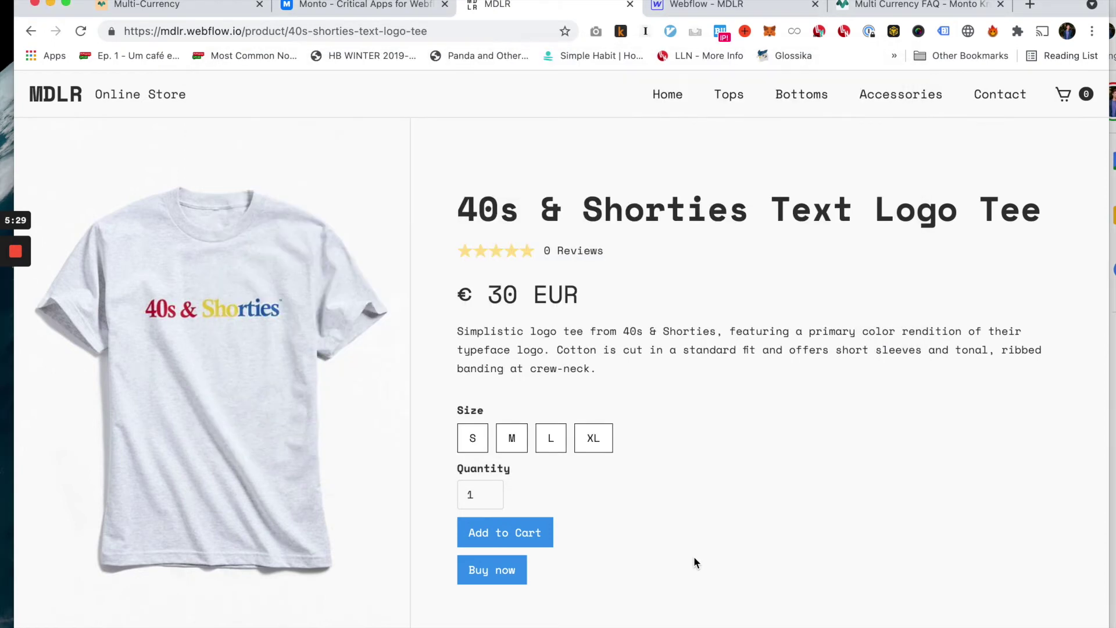
# Remove the Stripe cookies in use on the product page, then reload it and check the tee's converted price.
pyautogui.click(112, 32)
pyautogui.click(163, 200)
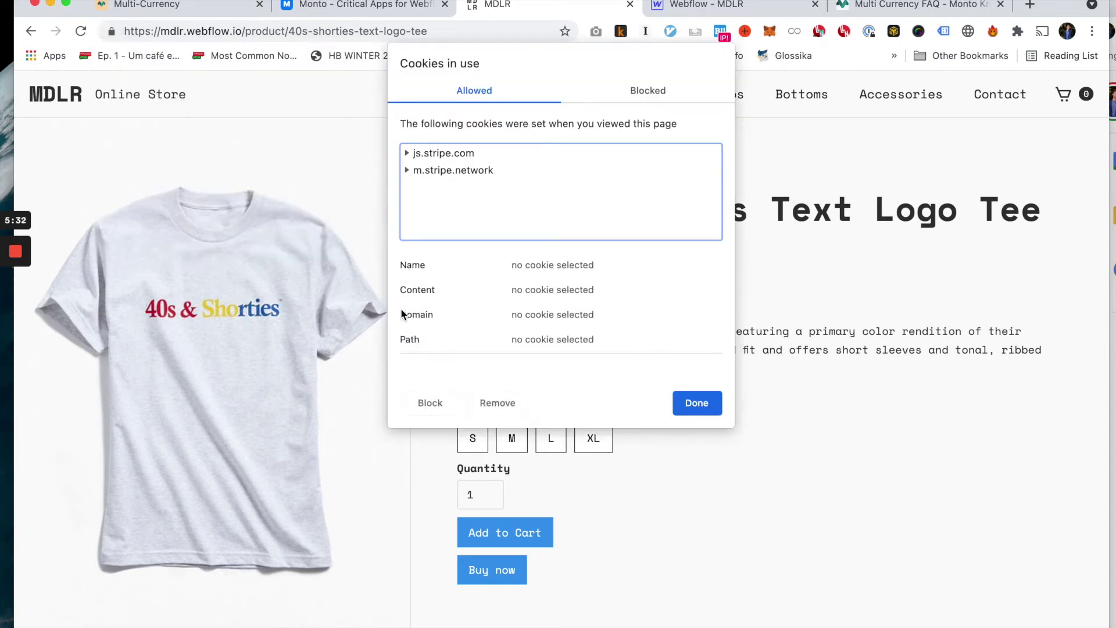
pyautogui.click(494, 155)
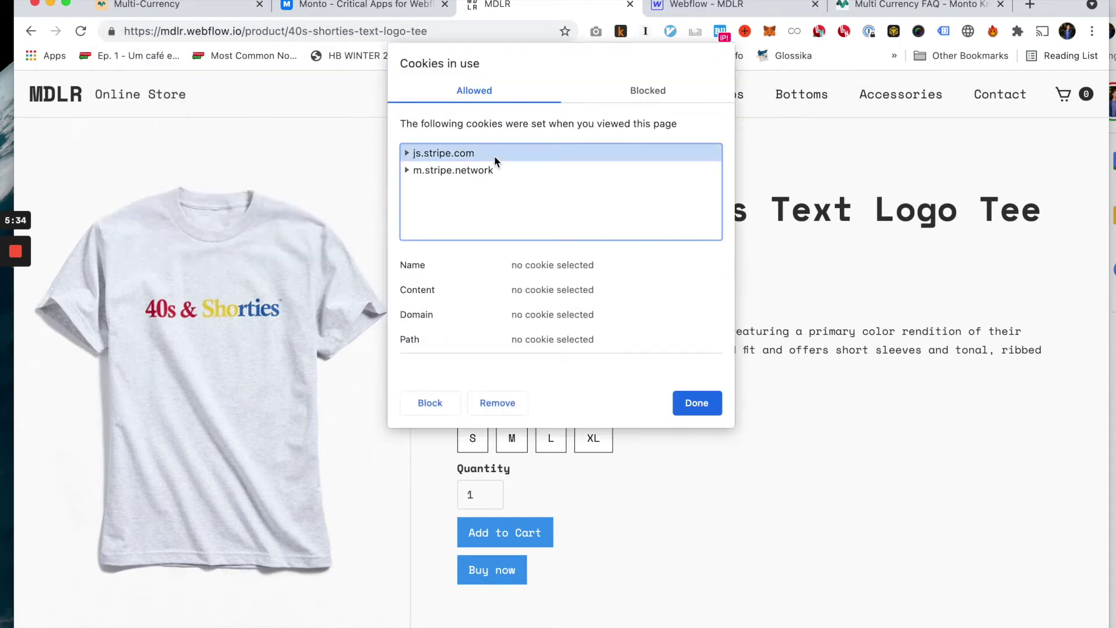
pyautogui.click(498, 401)
pyautogui.click(500, 401)
pyautogui.click(717, 412)
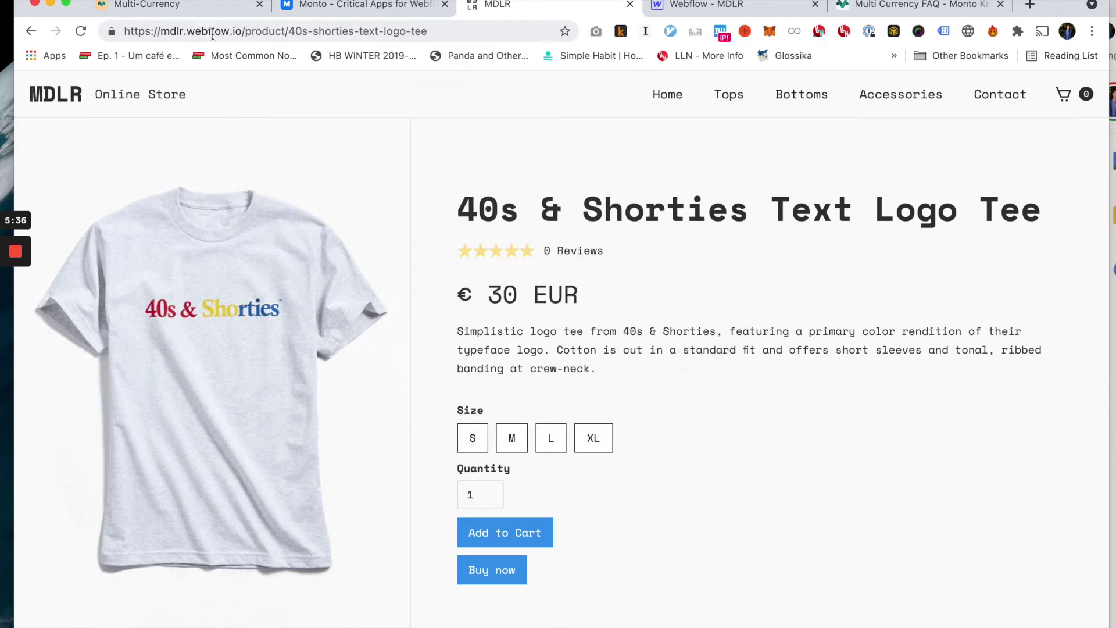
pyautogui.click(81, 31)
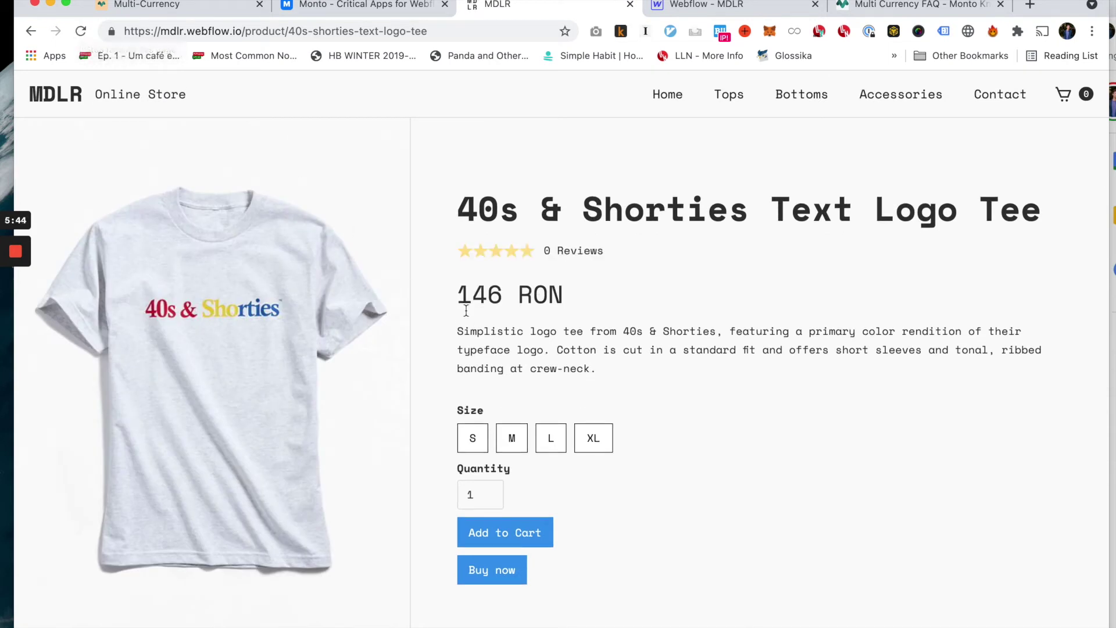
pyautogui.moveTo(457, 295); pyautogui.dragTo(598, 313)
pyautogui.click(598, 312)
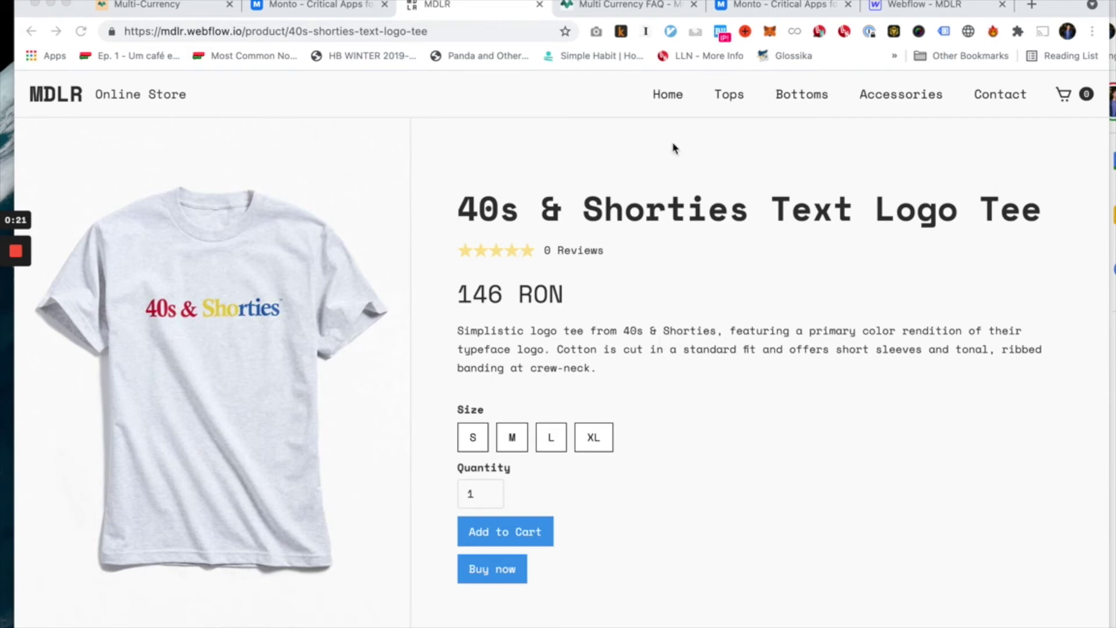
# Read the Multi Currency FAQ entries about being paid in foreign currency and about the app not working.
pyautogui.click(622, 5)
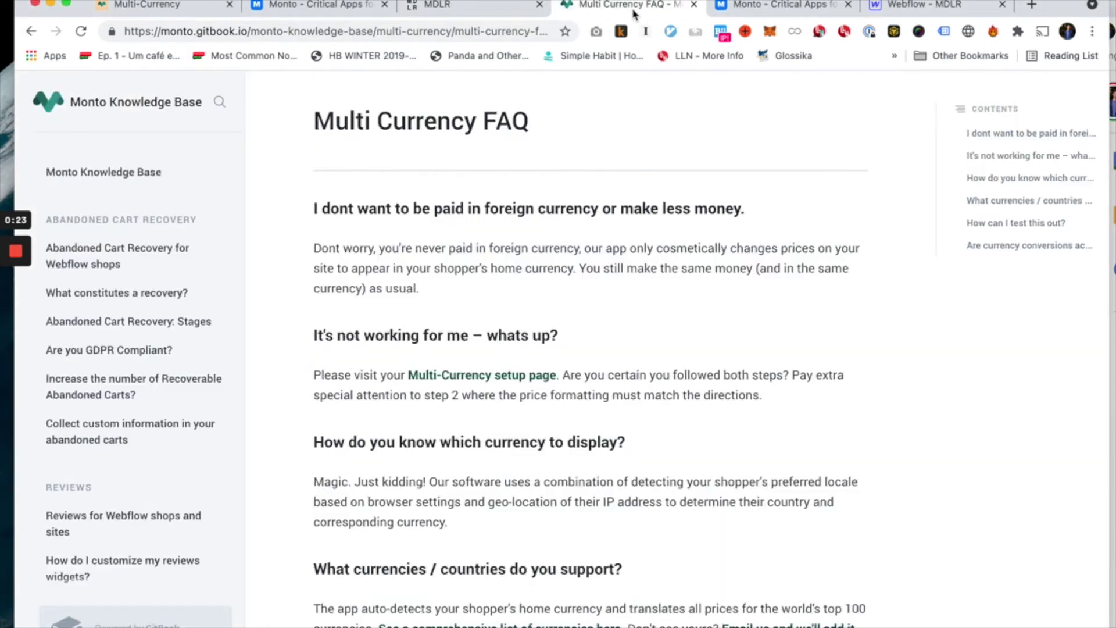
pyautogui.moveTo(314, 123); pyautogui.dragTo(533, 125)
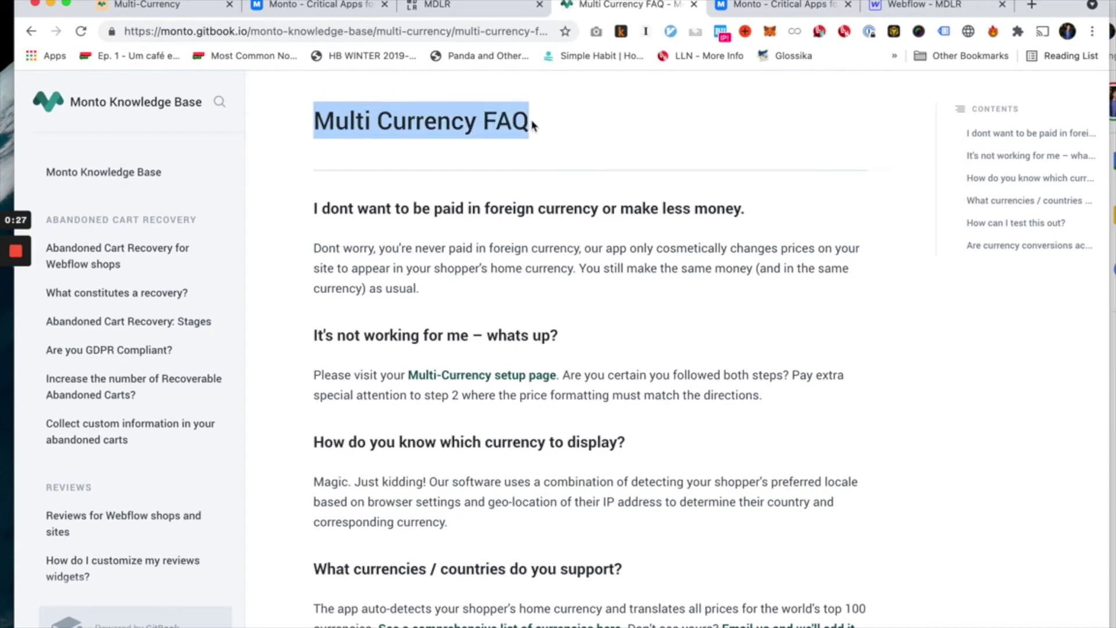
pyautogui.click(533, 124)
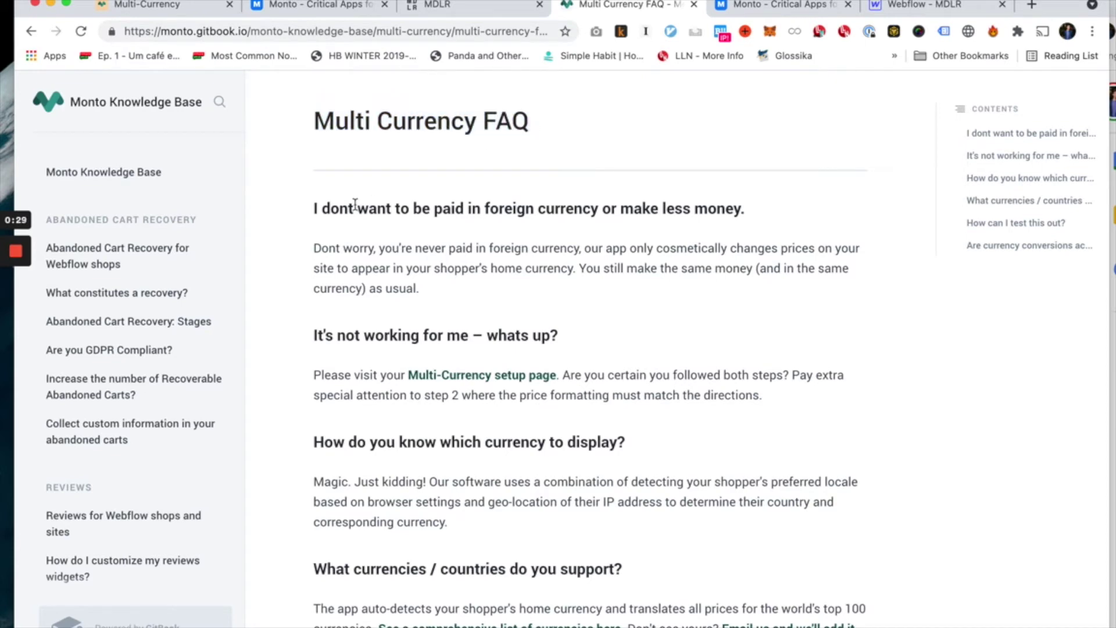
pyautogui.moveTo(314, 209); pyautogui.dragTo(748, 212)
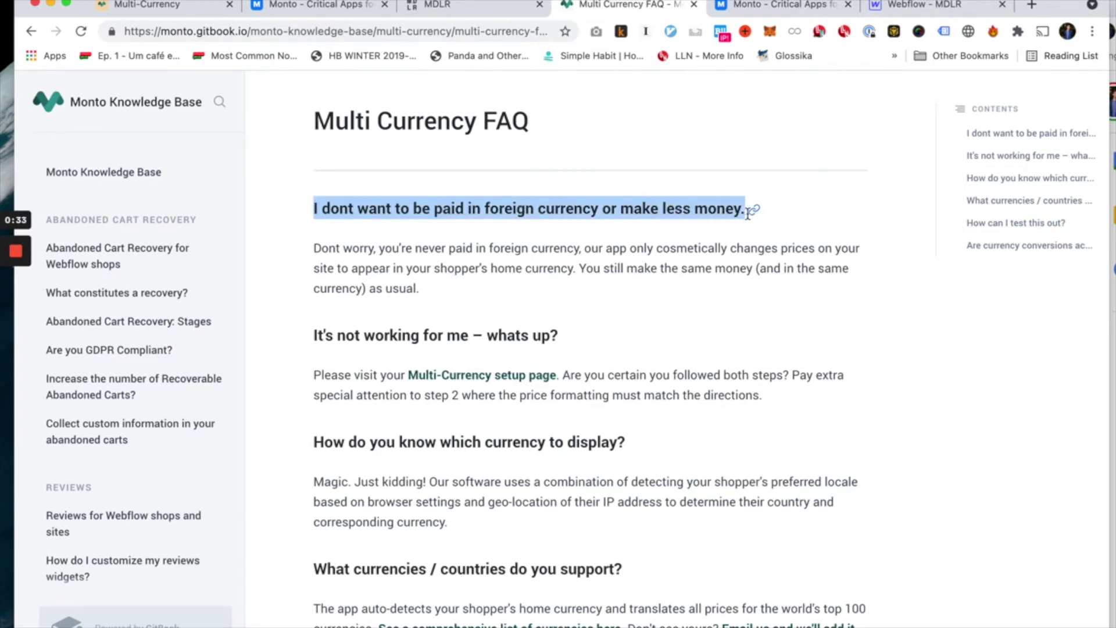
pyautogui.click(798, 247)
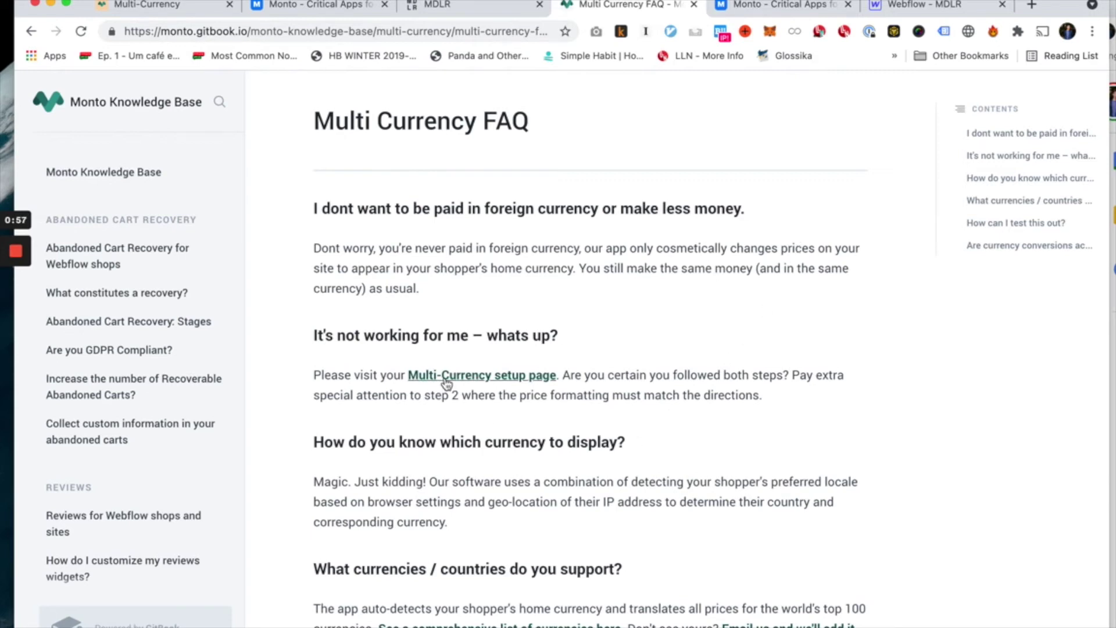
pyautogui.scroll(-3, 312, 348)
pyautogui.moveTo(313, 236); pyautogui.dragTo(589, 237)
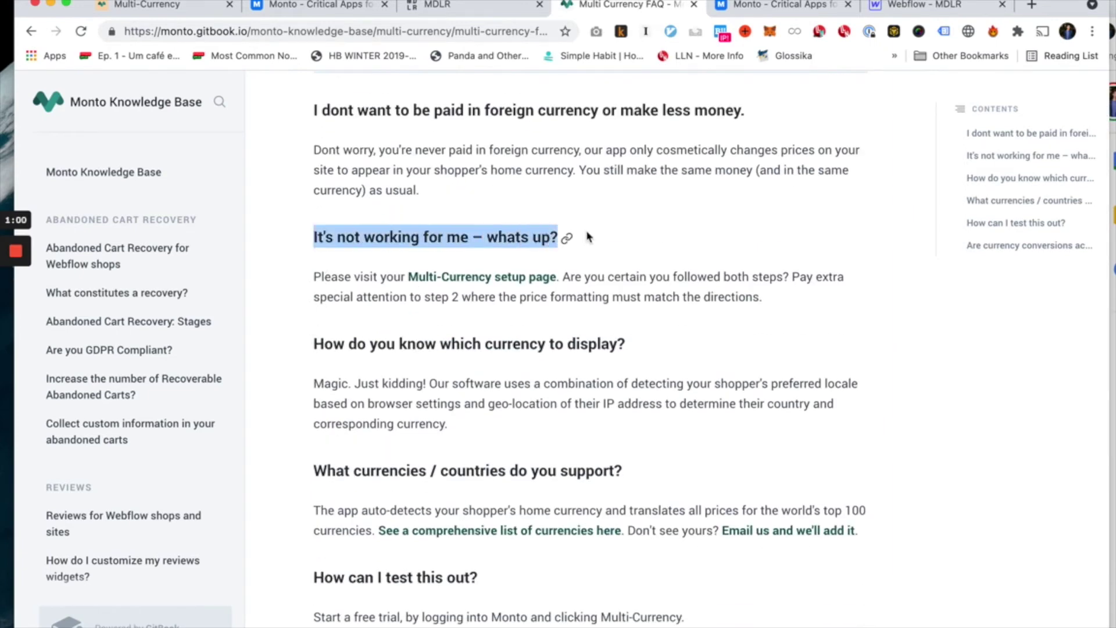
pyautogui.click(617, 273)
# Open Monto's Multi Currency setup page and review the head code snippet and the price format instructions in step 2.
pyautogui.click(330, 7)
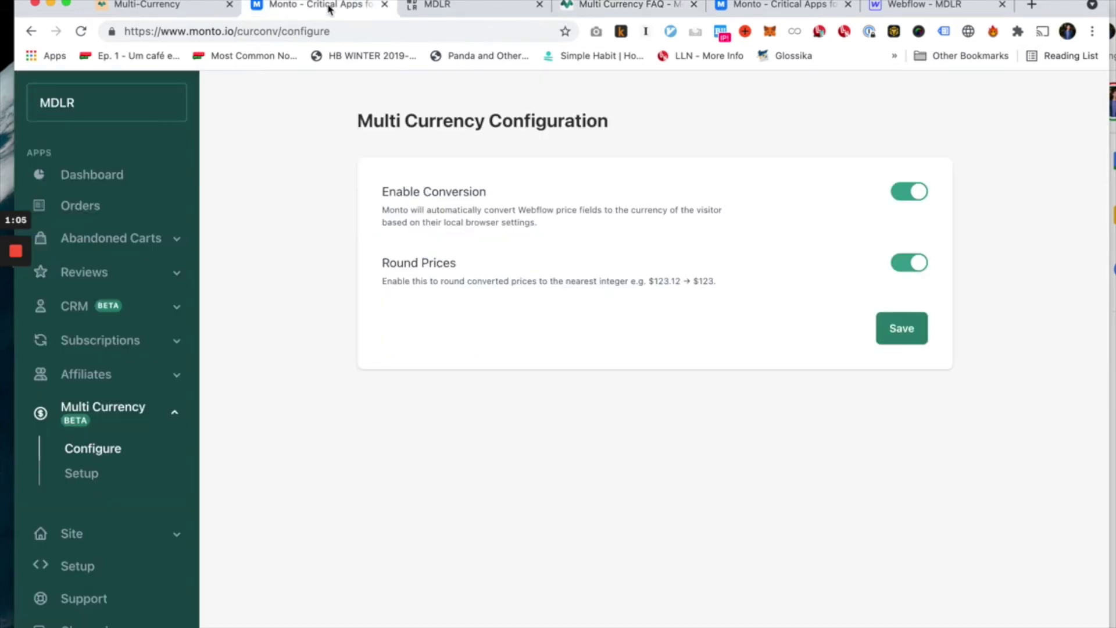
pyautogui.click(86, 475)
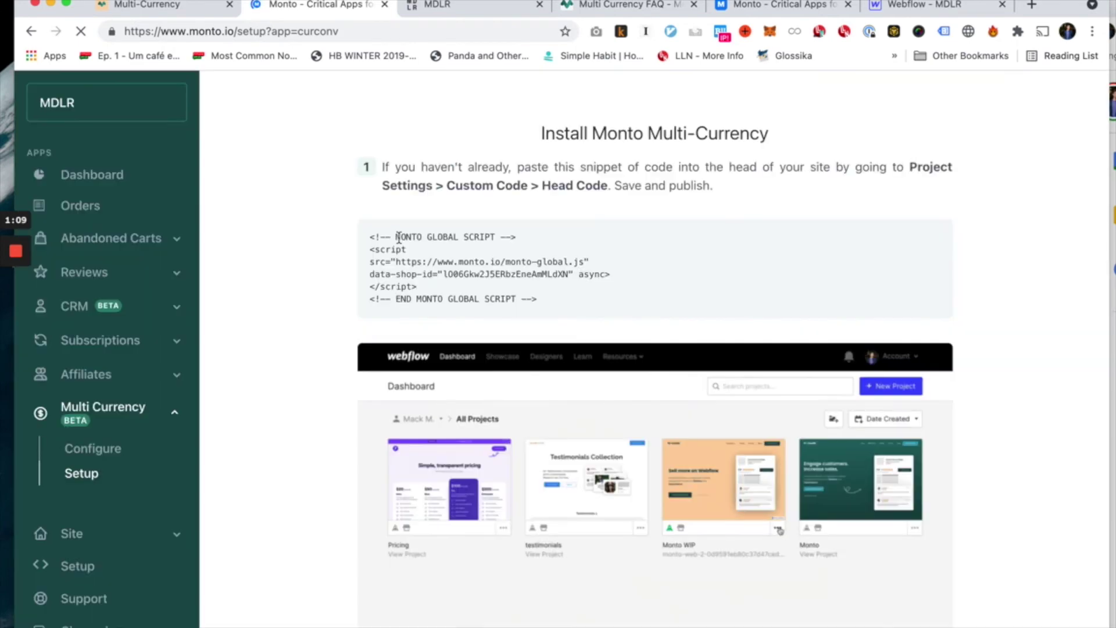
pyautogui.moveTo(398, 238); pyautogui.dragTo(407, 250)
pyautogui.scroll(-6, 401, 349)
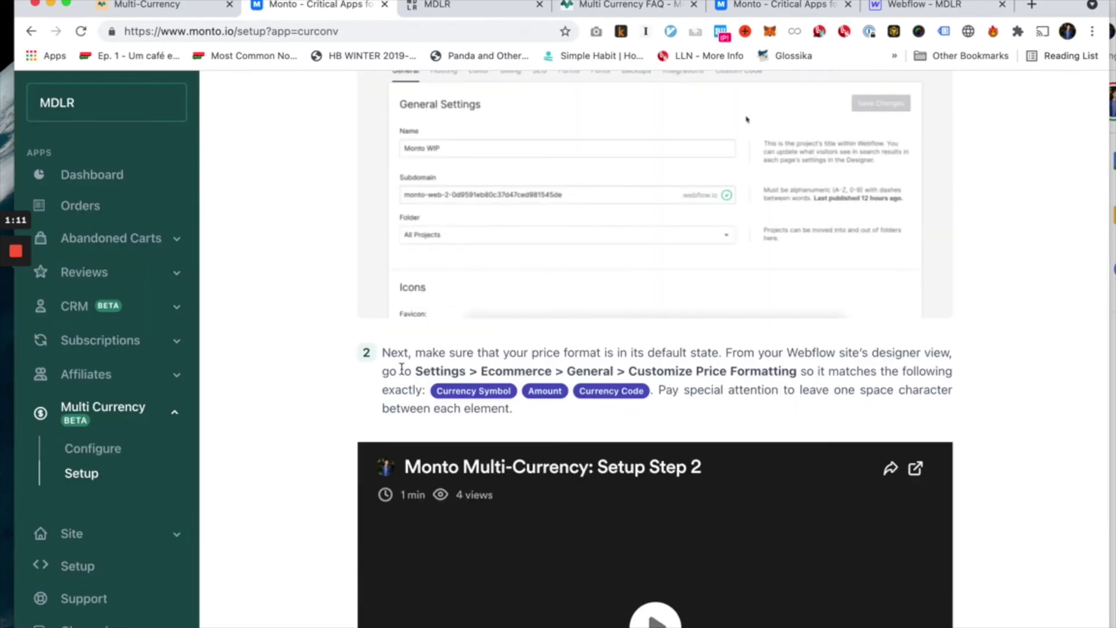
pyautogui.tripleClick(401, 370)
pyautogui.click(443, 377)
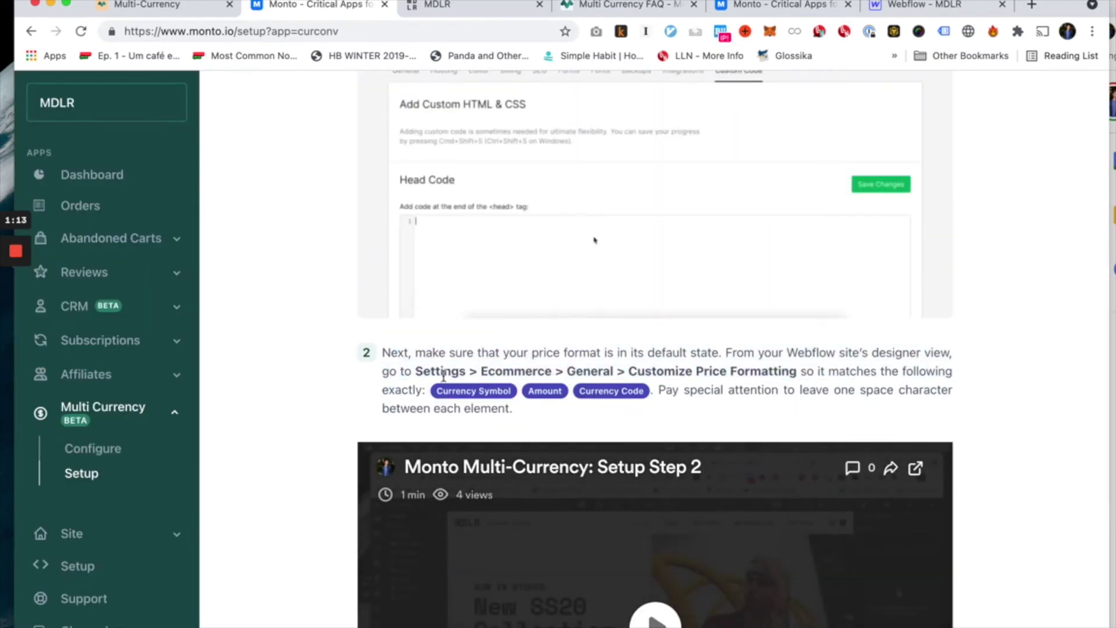
# Return to the Multi Currency FAQ and read the entries on currency detection, supported currencies and how to test the app.
pyautogui.click(608, 11)
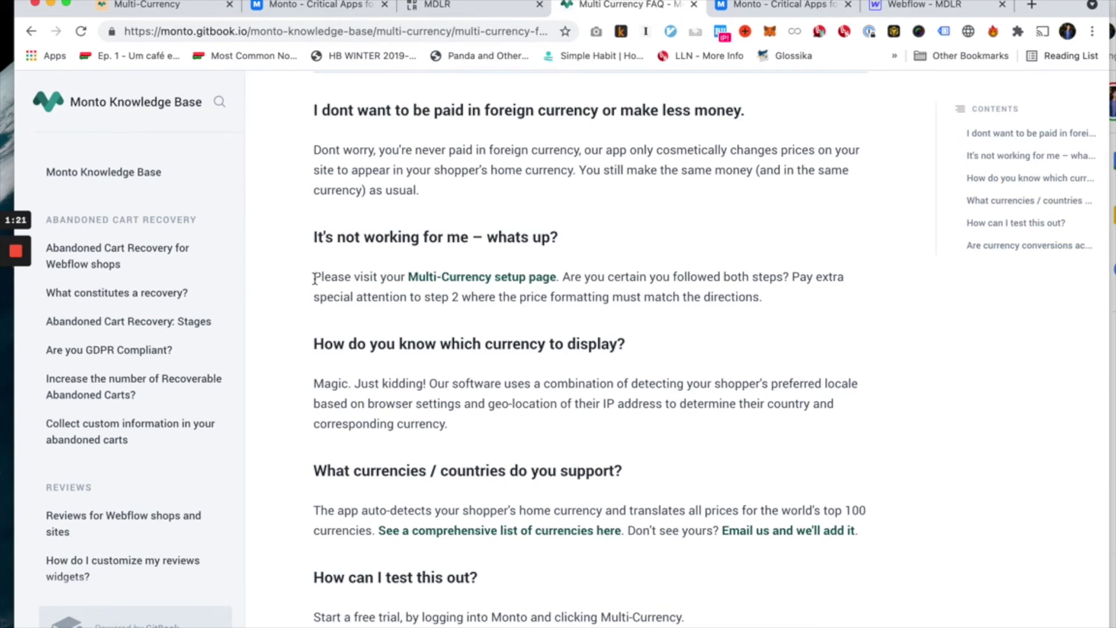
pyautogui.click(370, 7)
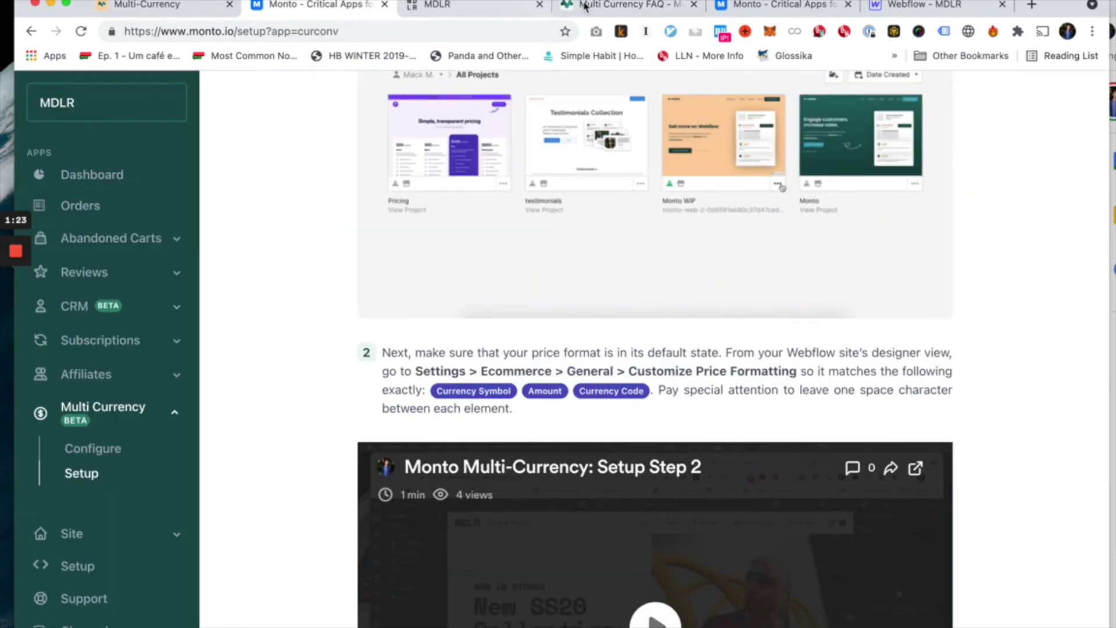
pyautogui.click(562, 8)
pyautogui.scroll(-4, 336, 414)
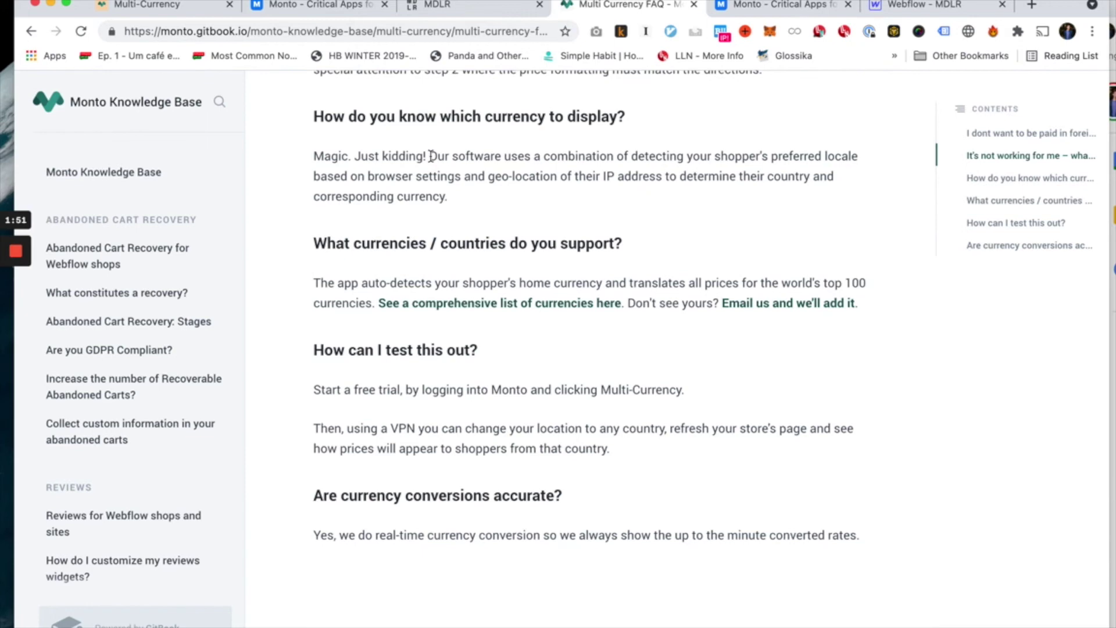
pyautogui.moveTo(313, 242); pyautogui.dragTo(520, 271)
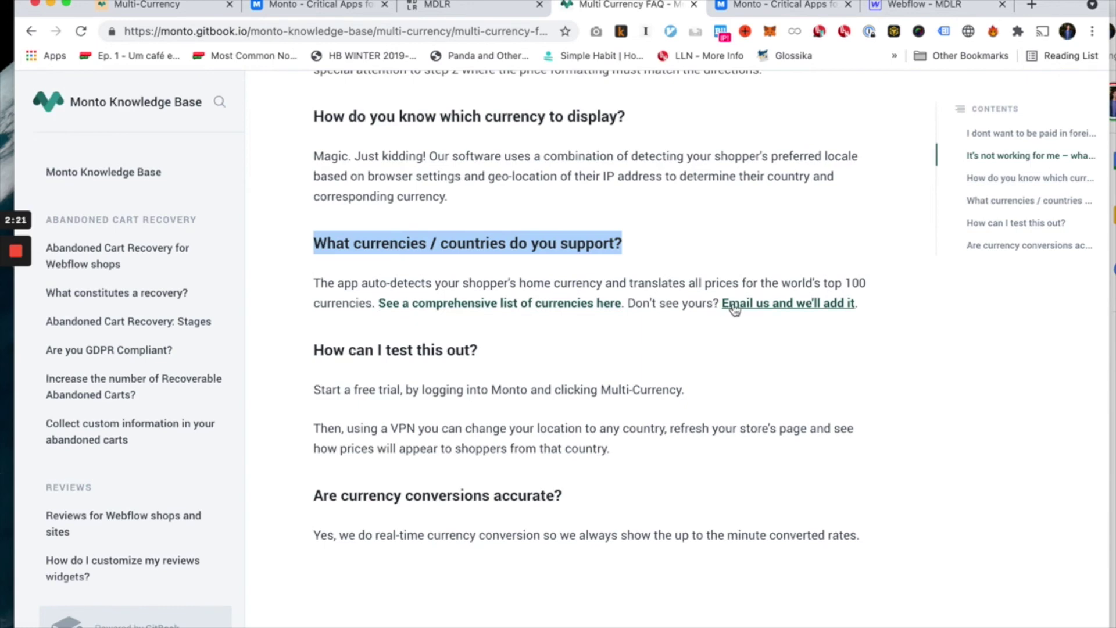
pyautogui.click(400, 349)
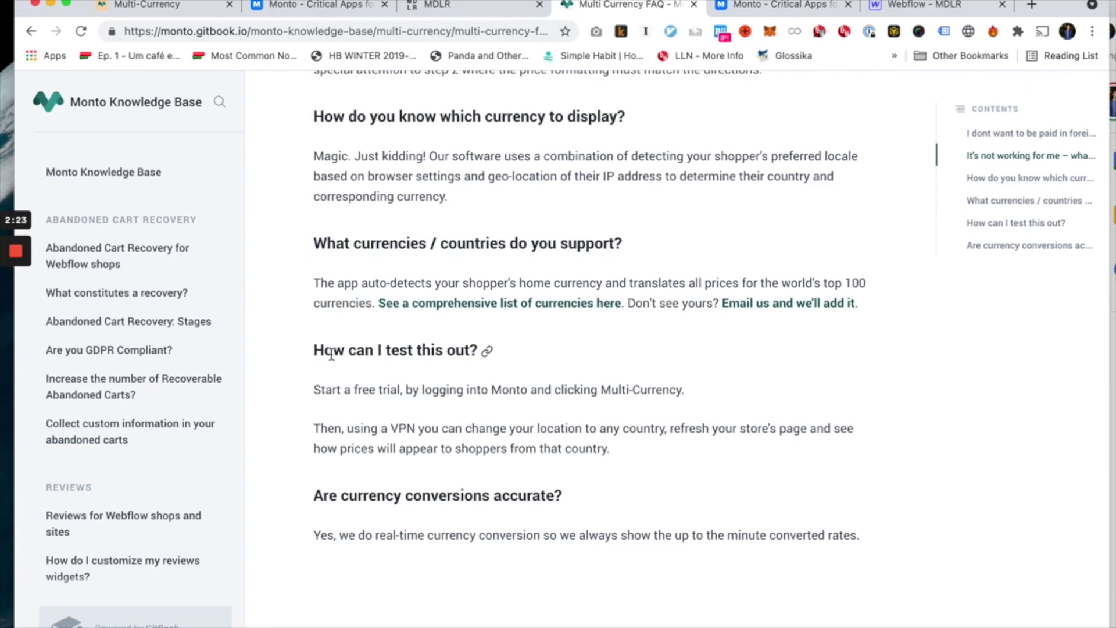
pyautogui.moveTo(313, 353); pyautogui.dragTo(477, 357)
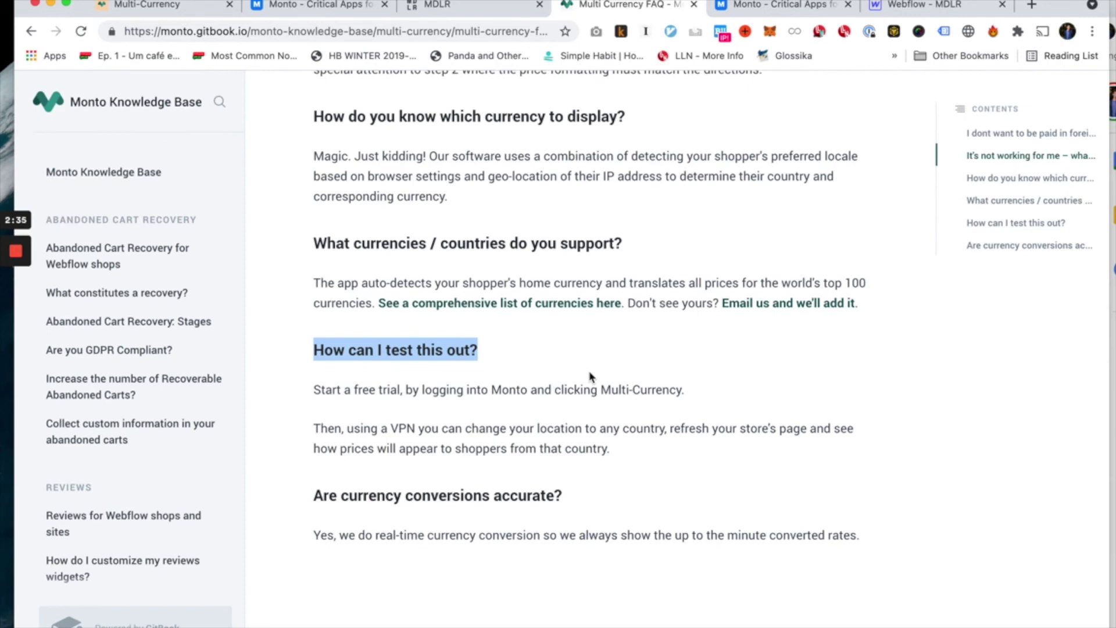
# View the VPN app's current connection and the Hola extension's country options, closing back to the FAQ page.
pyautogui.press('super+Tab')
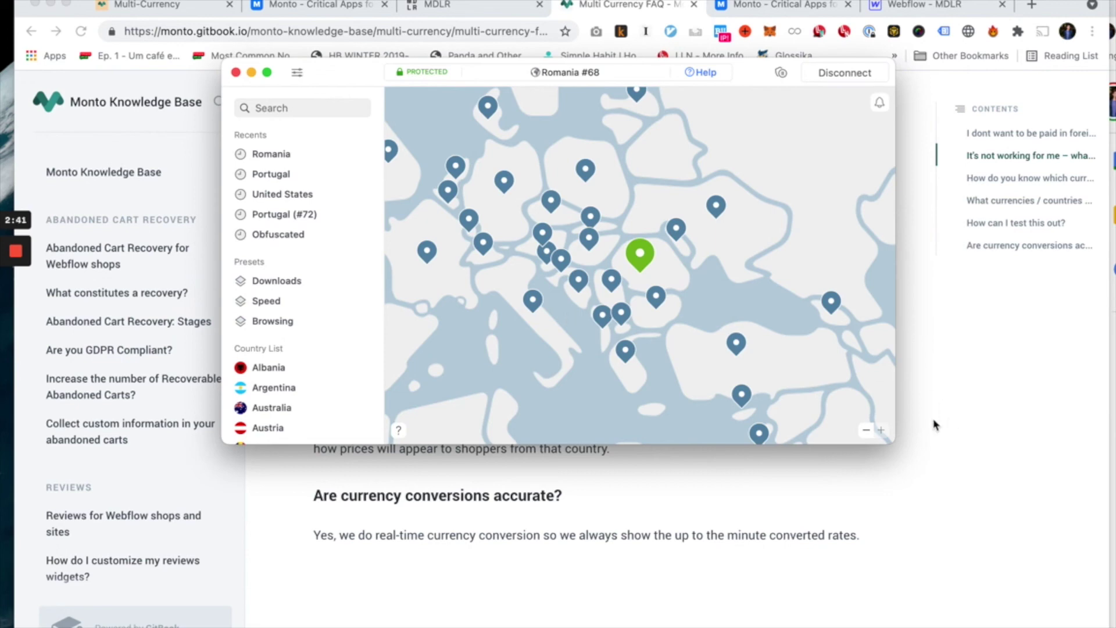
pyautogui.click(996, 386)
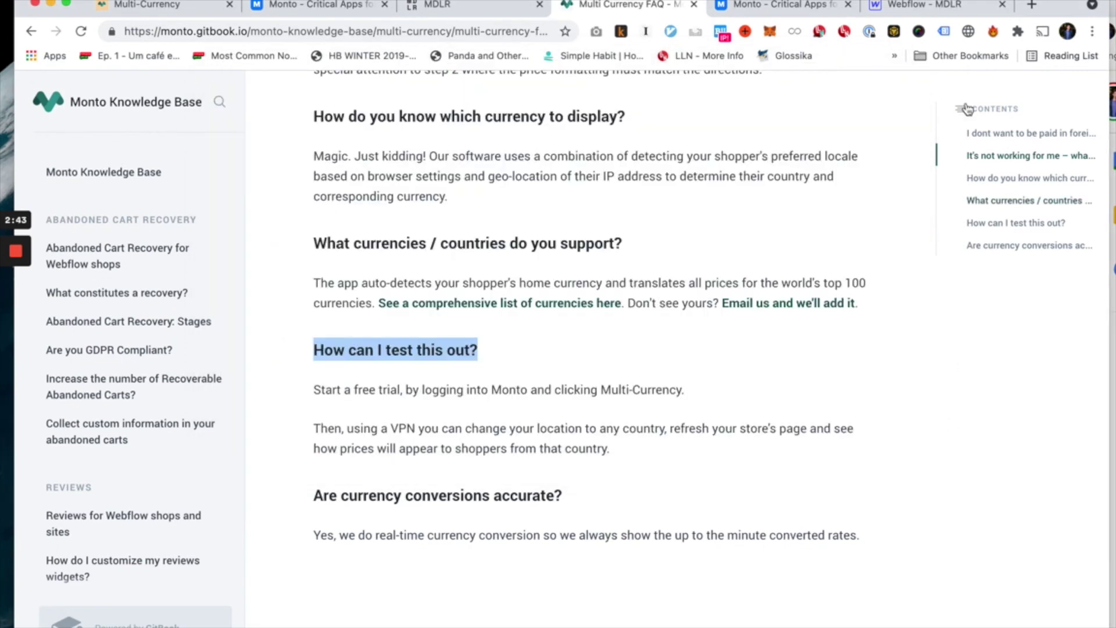
pyautogui.click(993, 32)
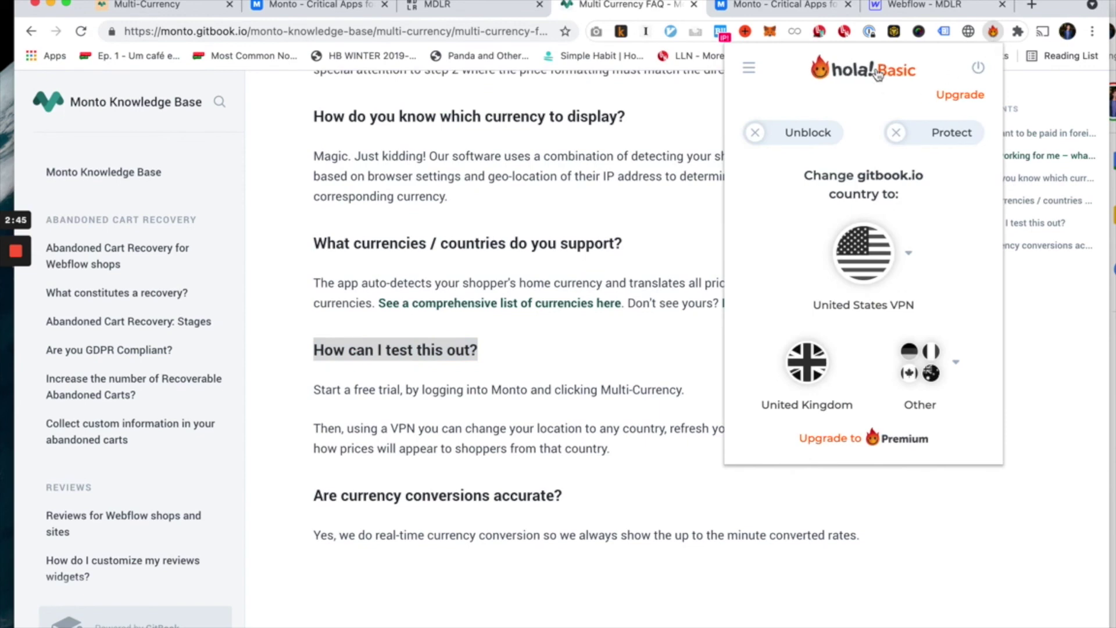
pyautogui.moveTo(872, 74)
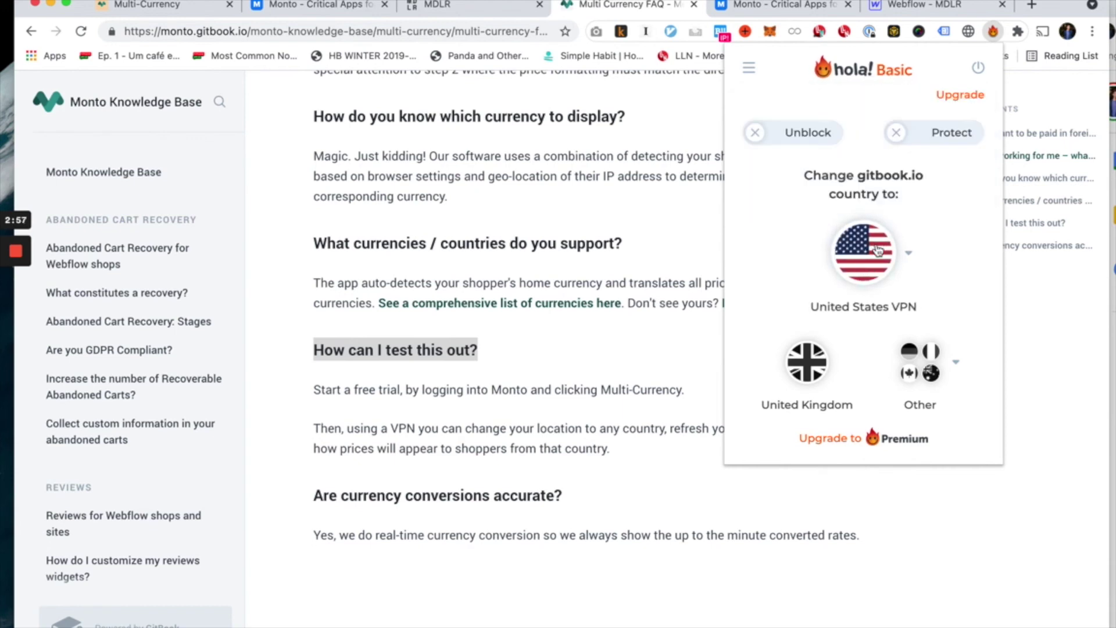
pyautogui.click(621, 340)
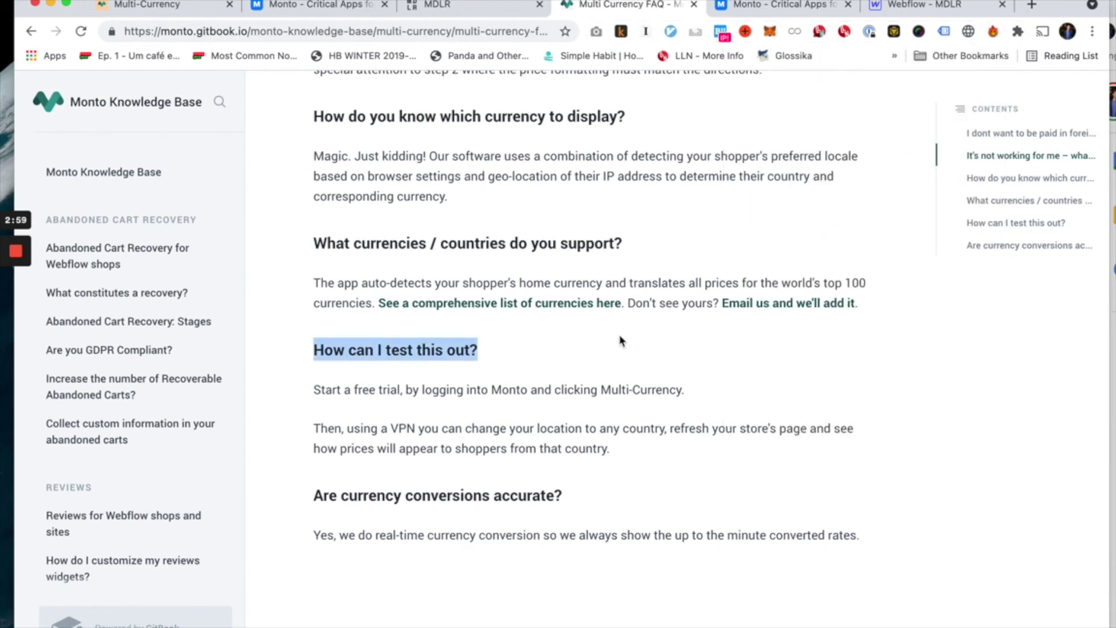
# Go back to the tee's product page and remove all of its cookies in use.
pyautogui.hotkey('ctrl', 'shift', 'Tab')
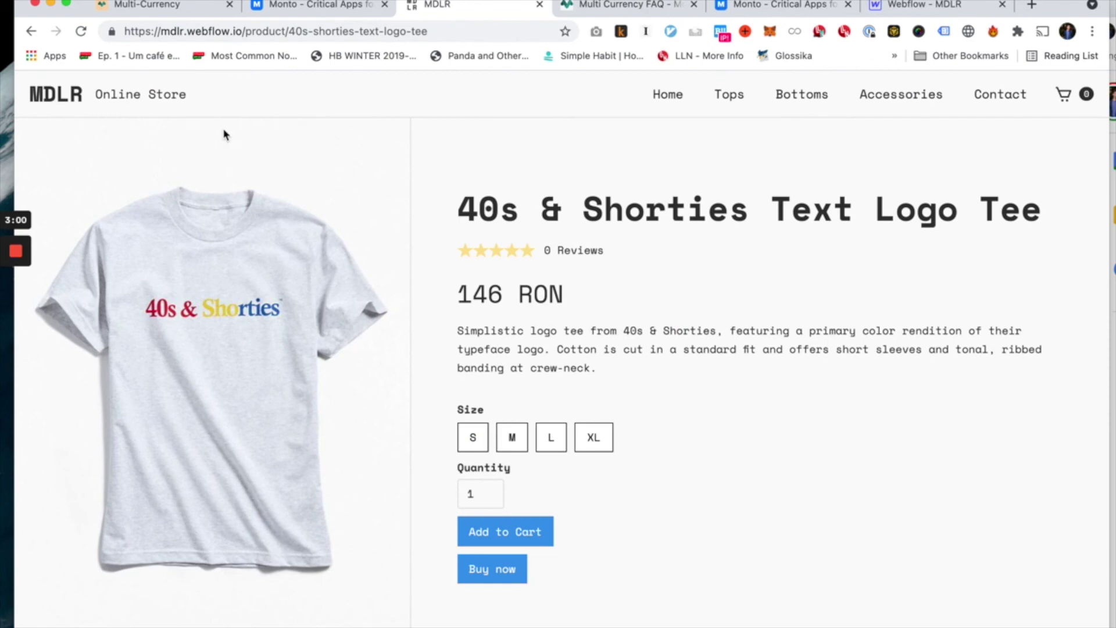
pyautogui.click(112, 32)
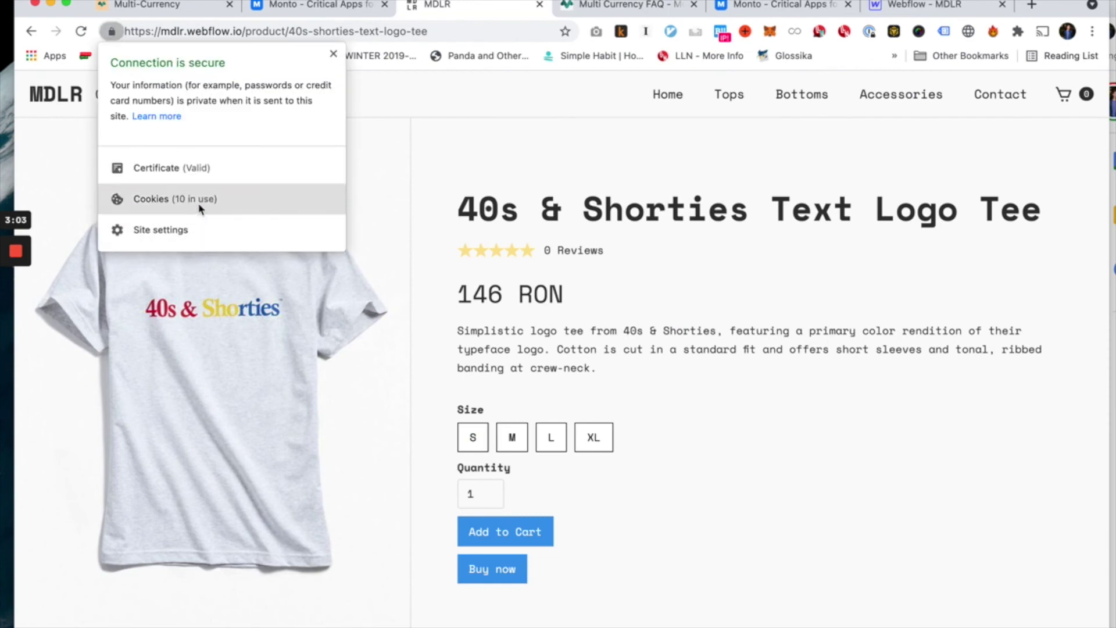
pyautogui.press('Escape')
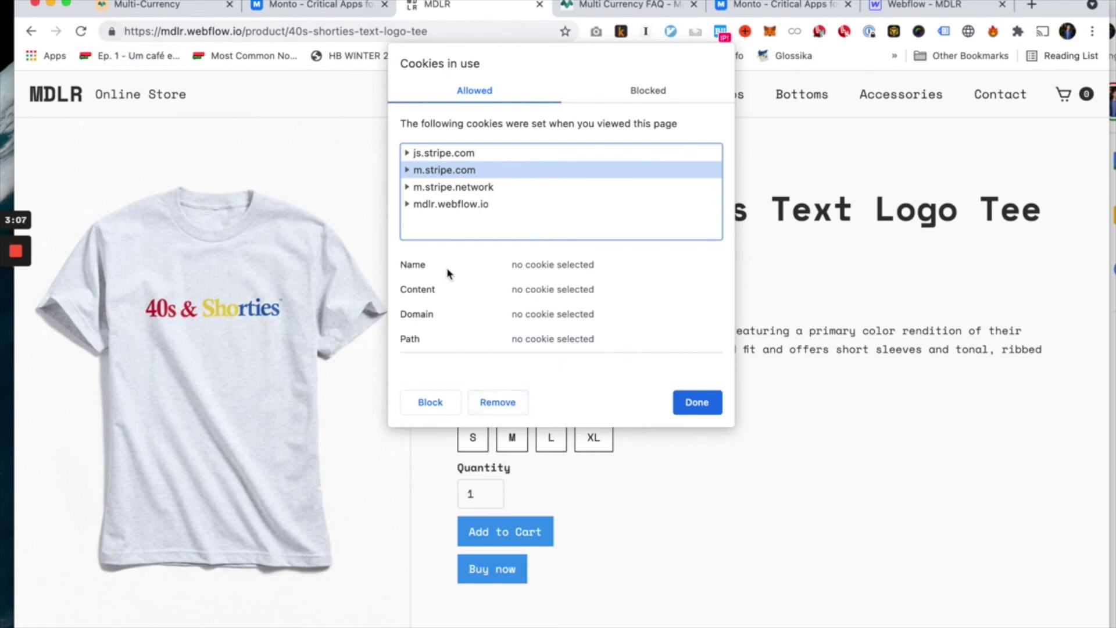
pyautogui.click(497, 402)
pyautogui.click(498, 402)
pyautogui.click(498, 402)
pyautogui.click(498, 402)
pyautogui.click(697, 402)
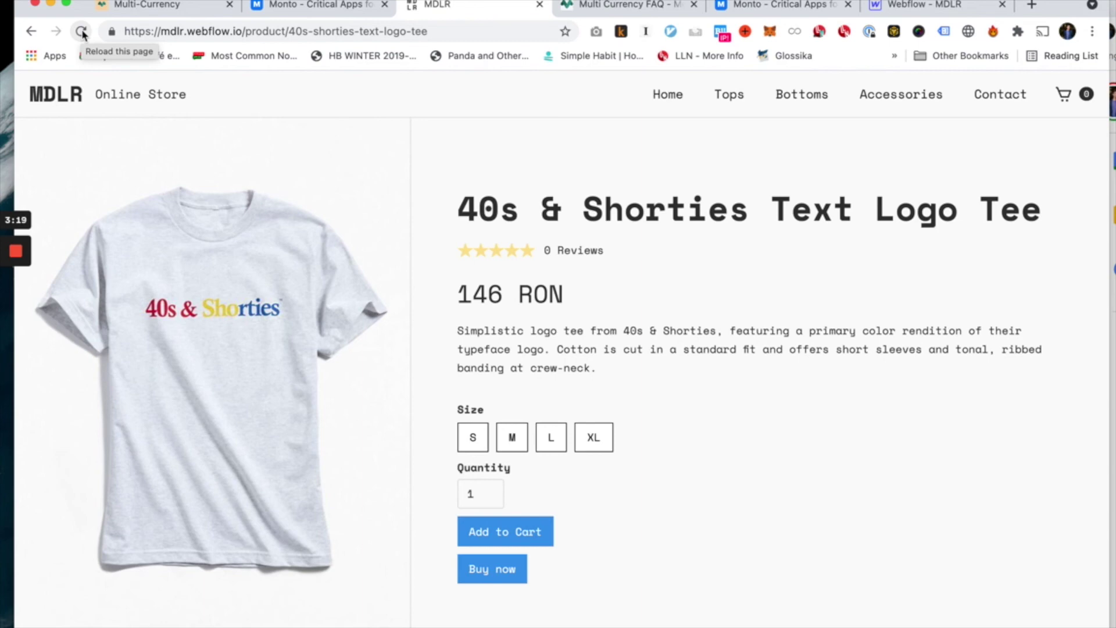
# Read the FAQ entry "Are currency conversions accurate?" in the Monto Knowledge Base.
pyautogui.hotkey('ctrl', 'Tab')
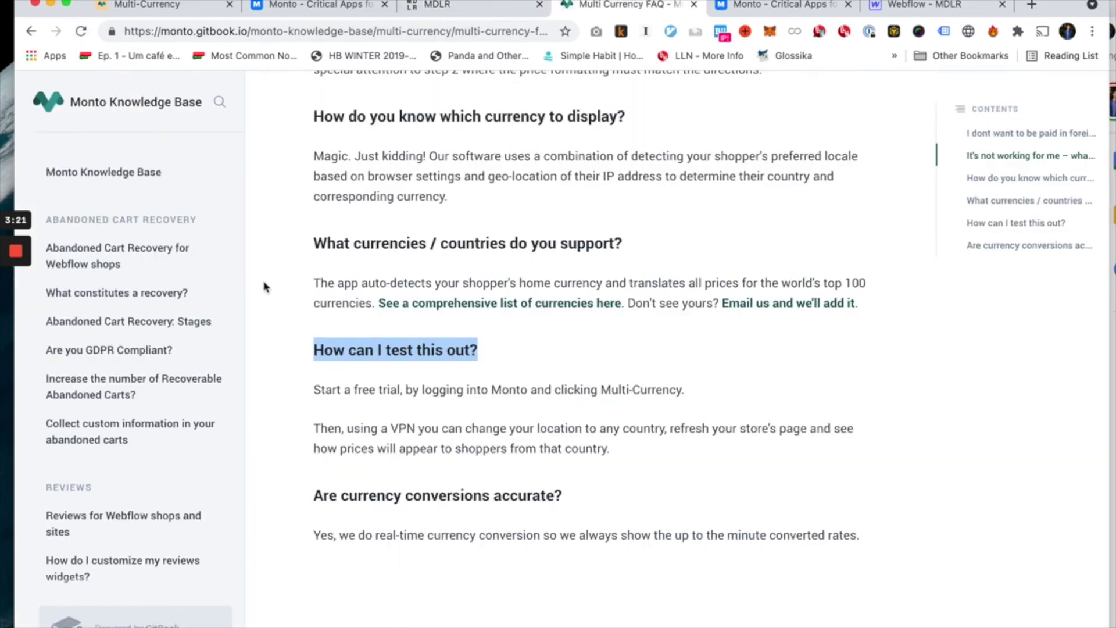
pyautogui.click(314, 352)
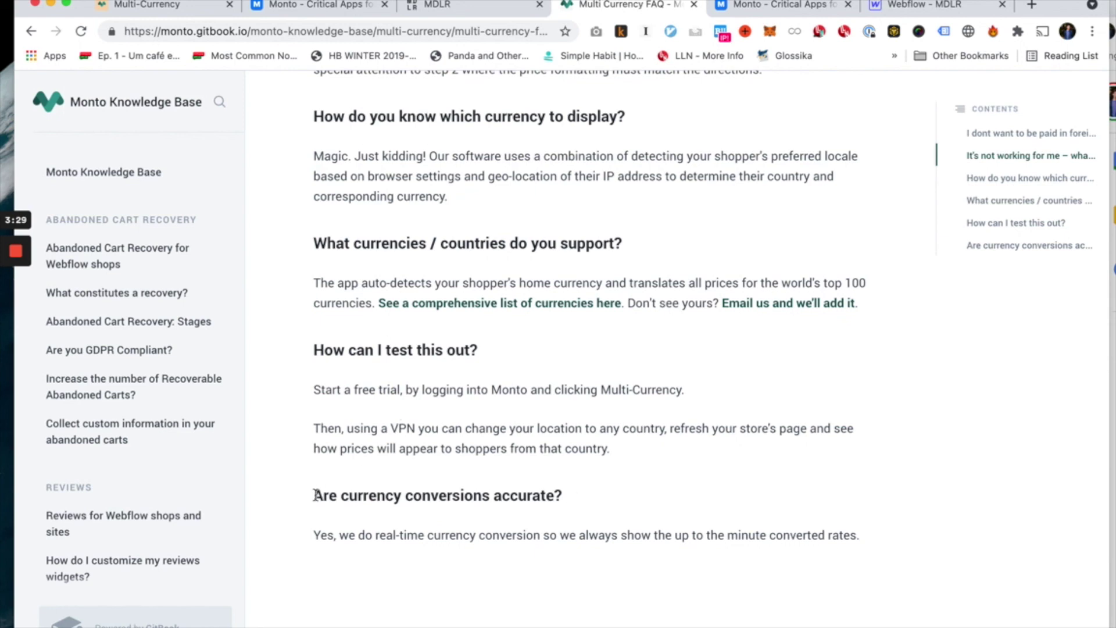
pyautogui.moveTo(313, 495); pyautogui.dragTo(564, 498)
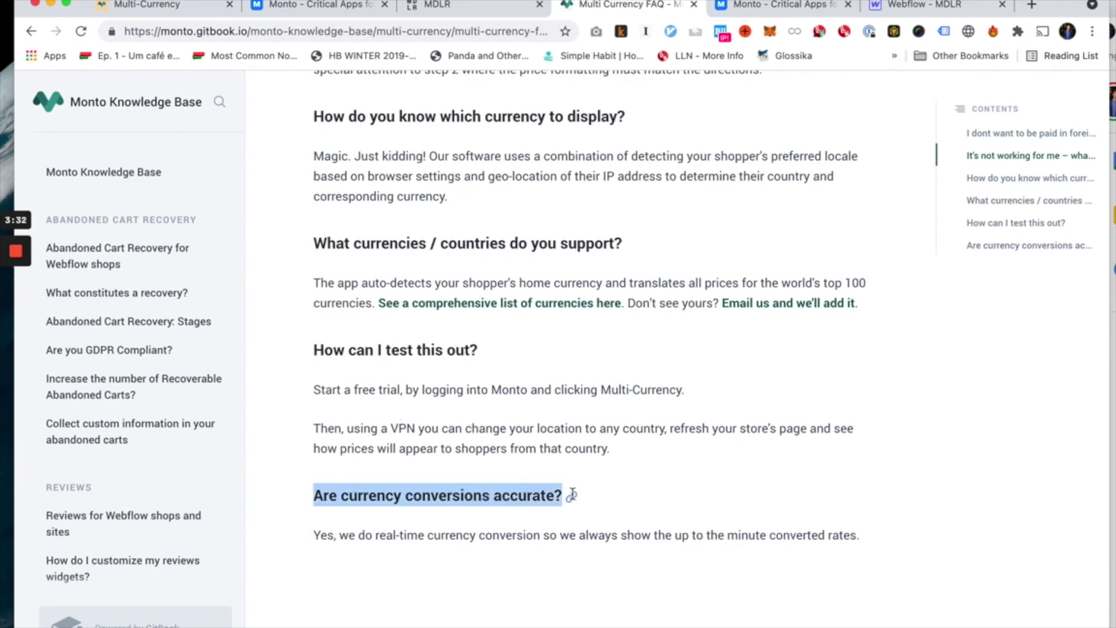
pyautogui.click(644, 538)
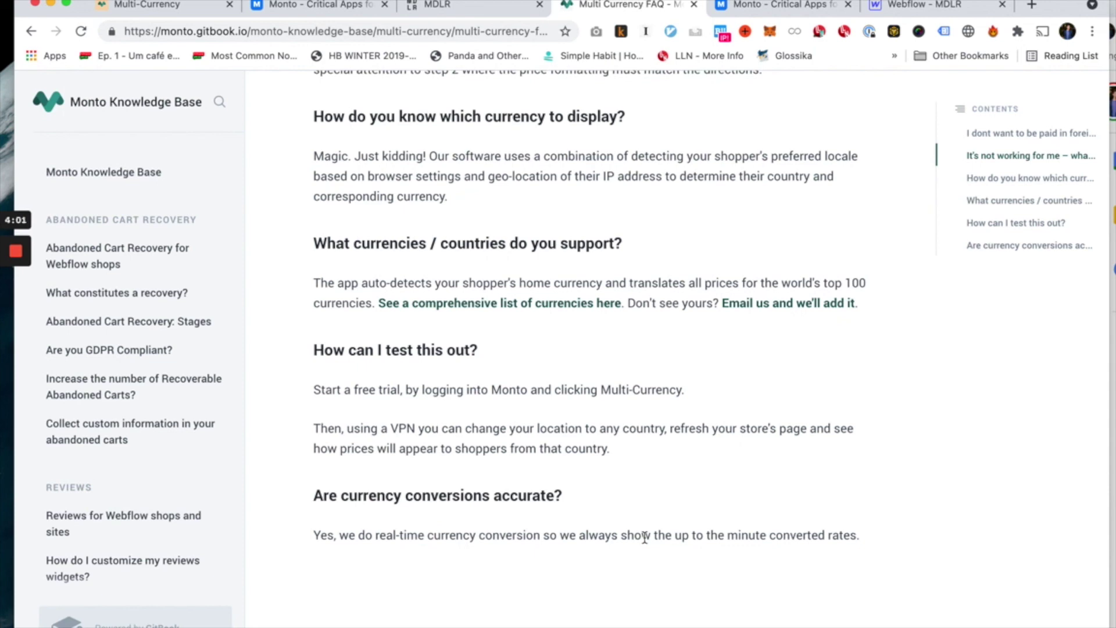
# Return from the FAQ to Monto's Multi-Currency for Webflow Shops landing page.
pyautogui.scroll(10, 645, 538)
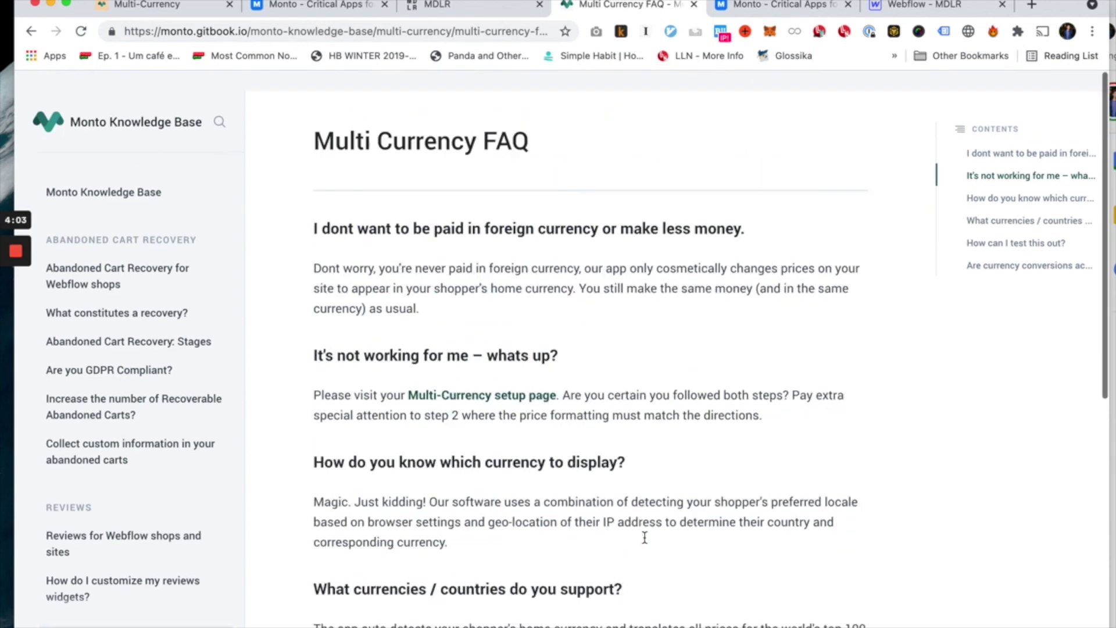
pyautogui.hotkey('ctrl', 'shift', 'Tab')
pyautogui.hotkey('ctrl', 'shift', 'Tab')
pyautogui.hotkey('ctrl', 'shift', 'Tab')
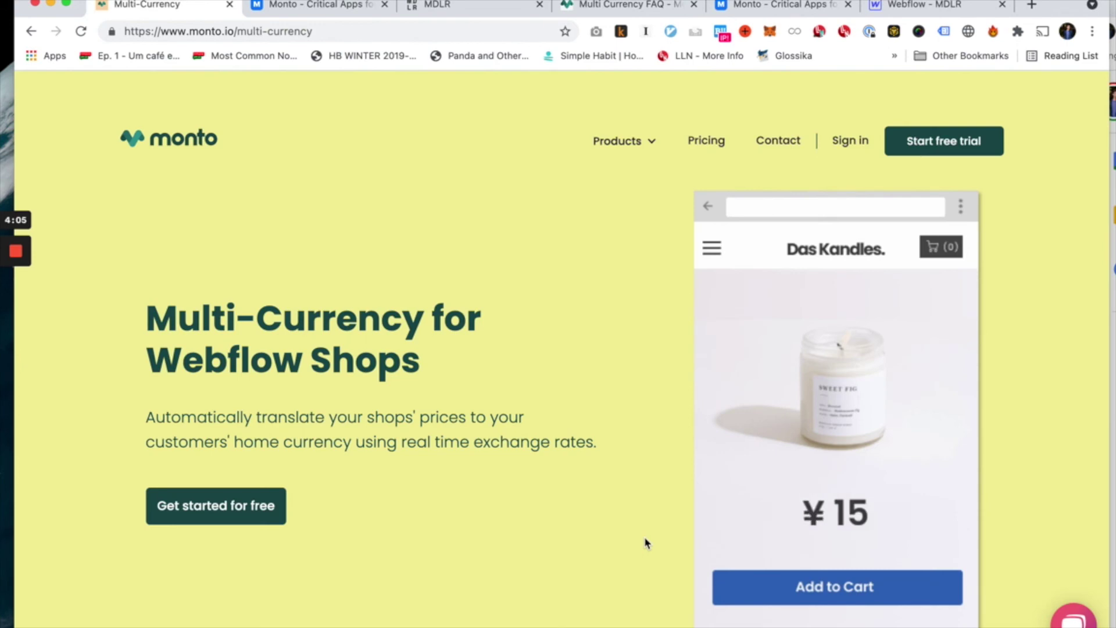